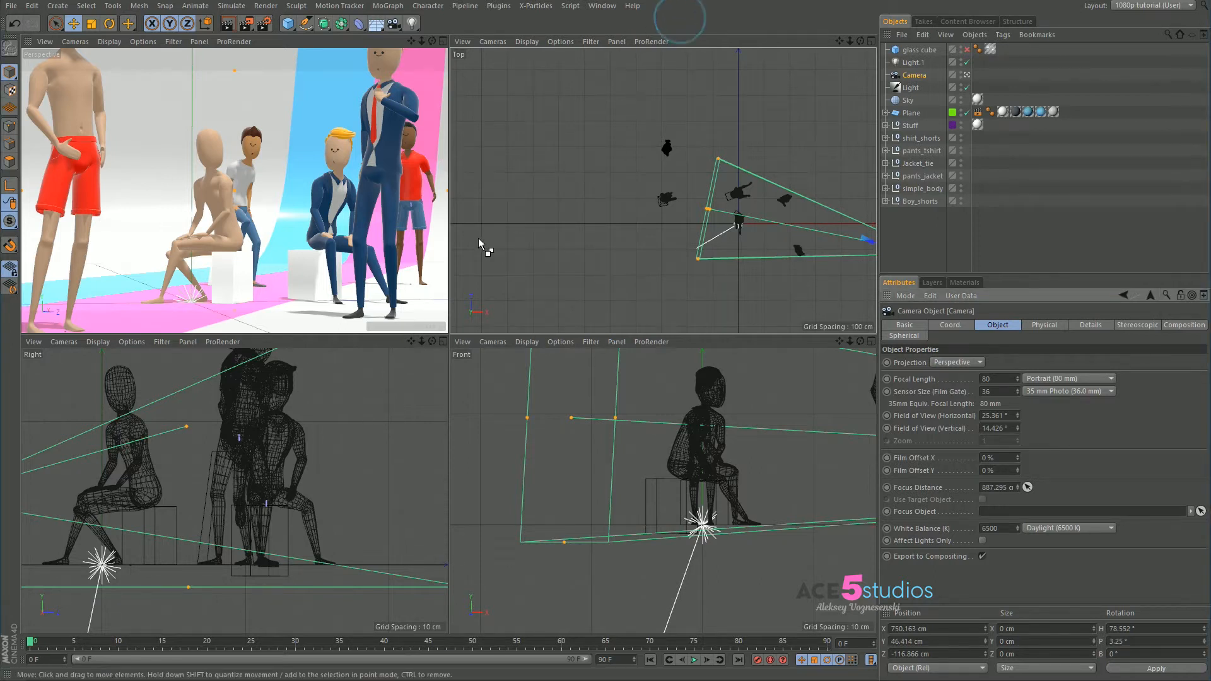
Enable DOF Map Front Blur and DOF Map Rear Blur in the camera's details.
key(ctrl+b)
click(999, 51)
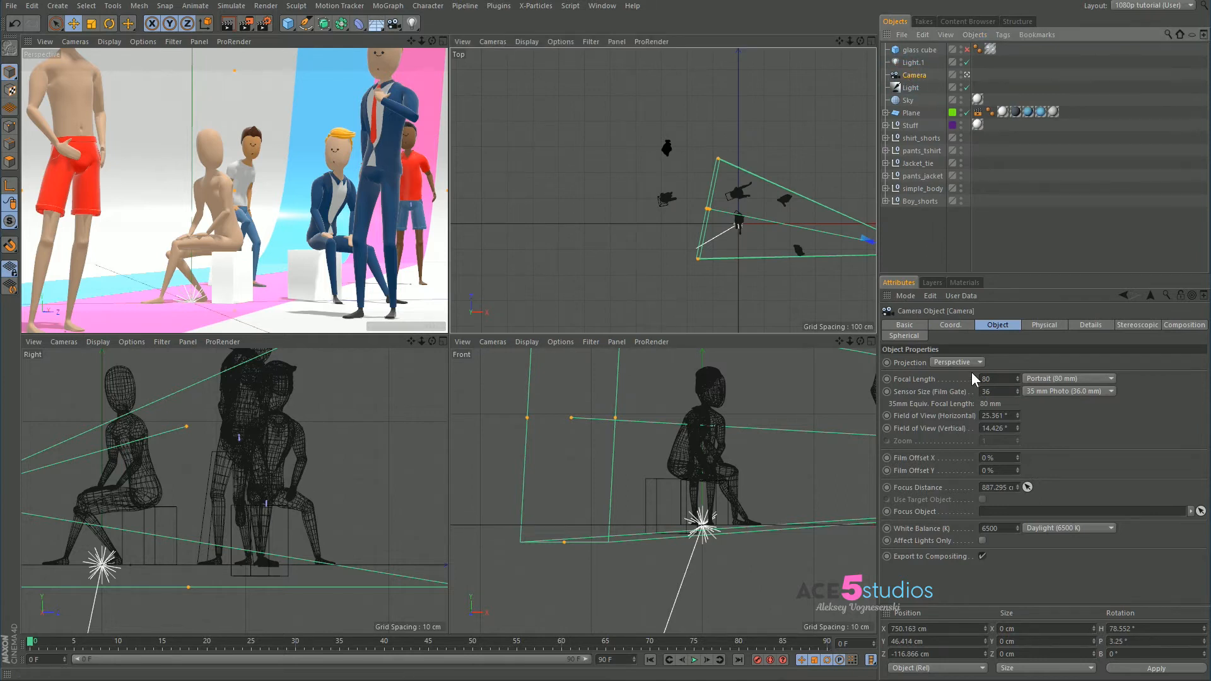
click(1079, 324)
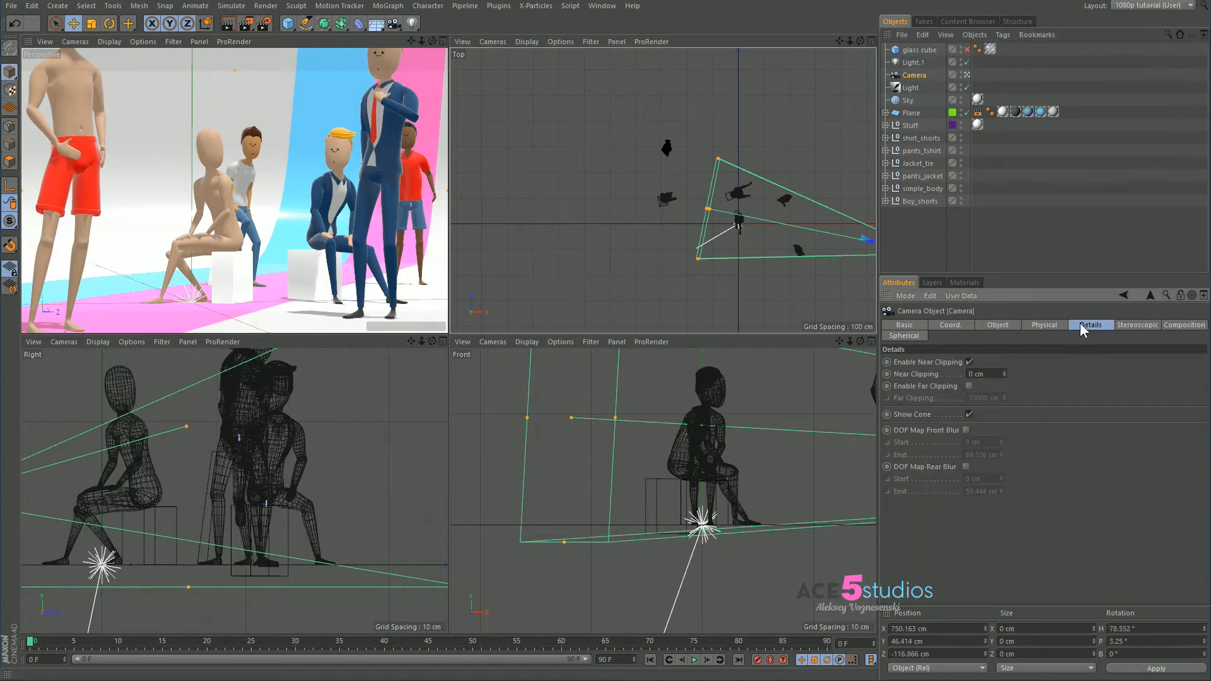
click(966, 429)
click(965, 467)
Set the end distance of the camera's DOF Map Front Blur to 50 cm.
drag(749, 221, 796, 234)
scroll(802, 237, down, 3)
alt+middle_drag(803, 236, 713, 208)
drag(712, 207, 681, 213)
double_click(979, 454)
text(50)
key(Return)
scroll(680, 227, up, 5)
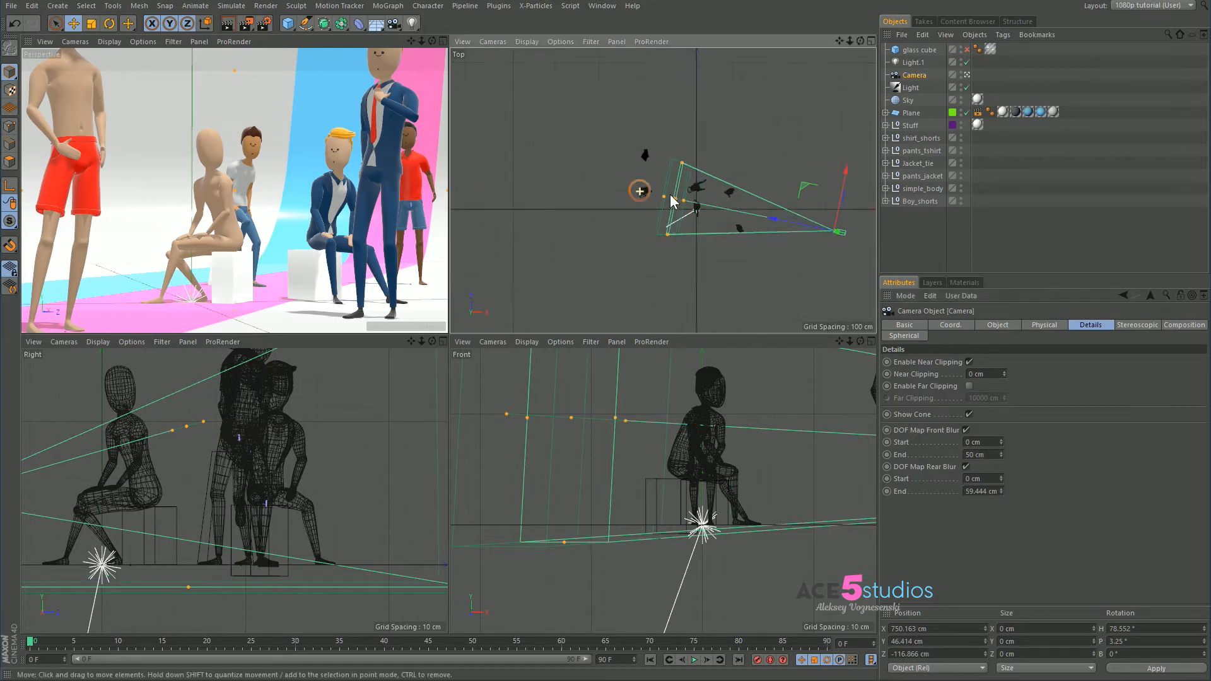
Move the focus plane to the seated figures with blur ranges of about 86 cm front and 97 cm rear, and render the perspective view.
drag(693, 184, 743, 199)
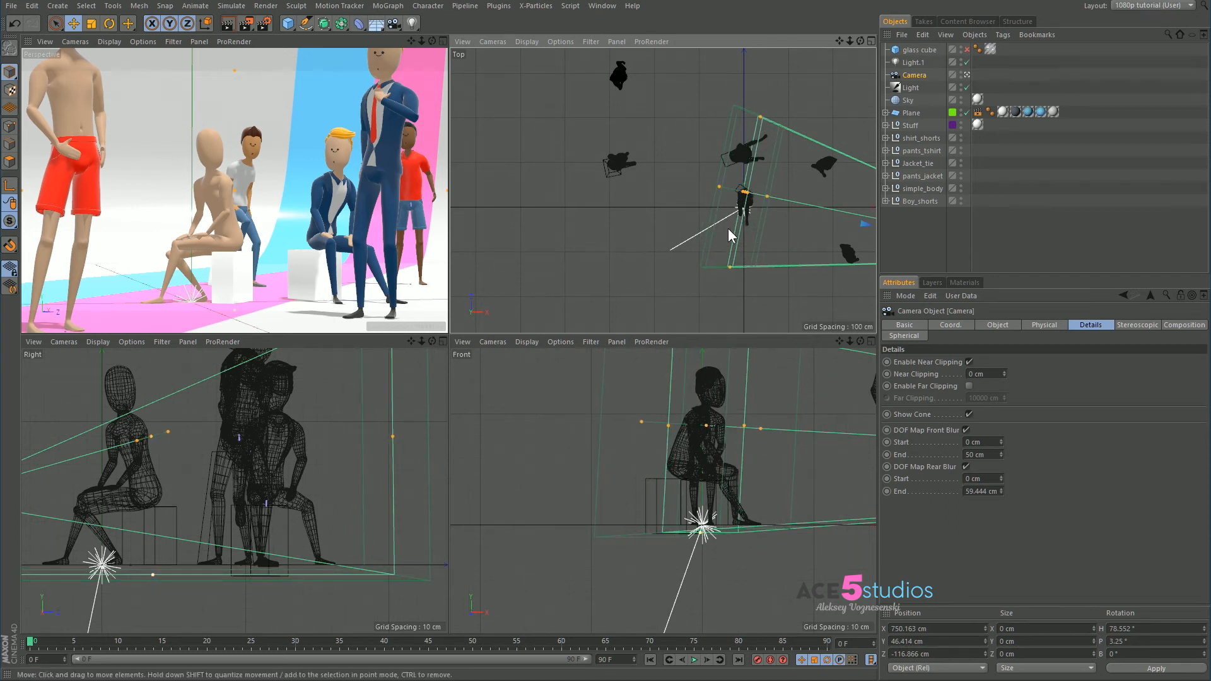
drag(761, 206, 701, 183)
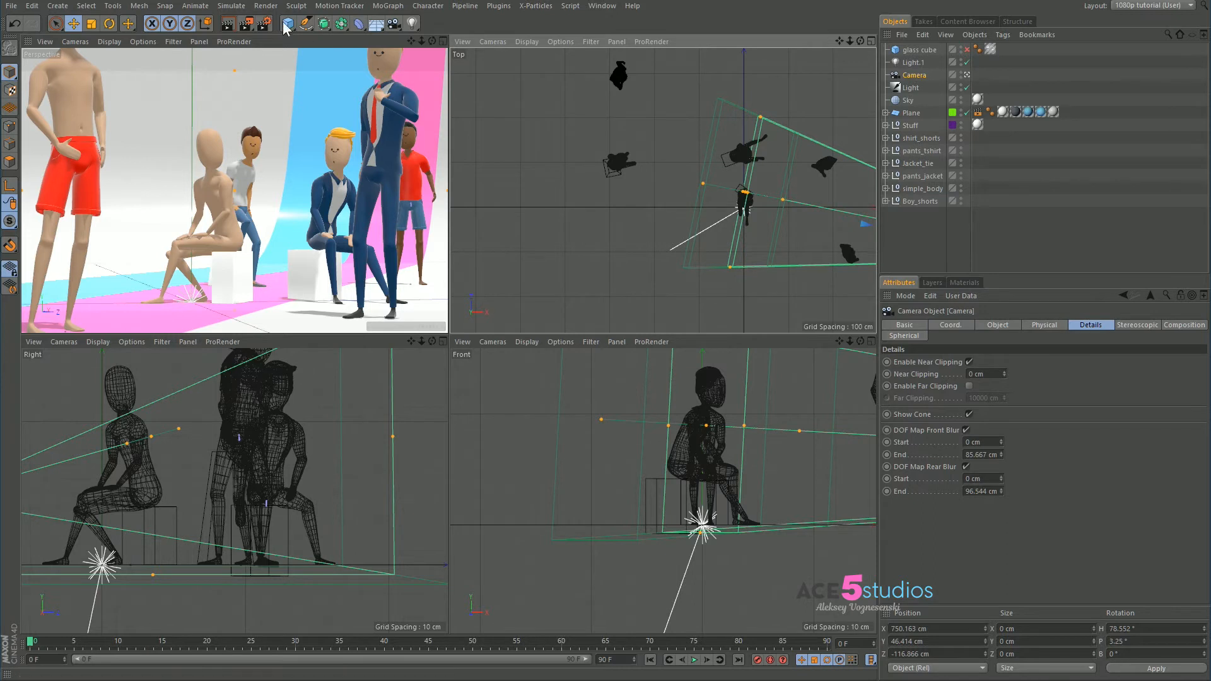
key(ctrl+r)
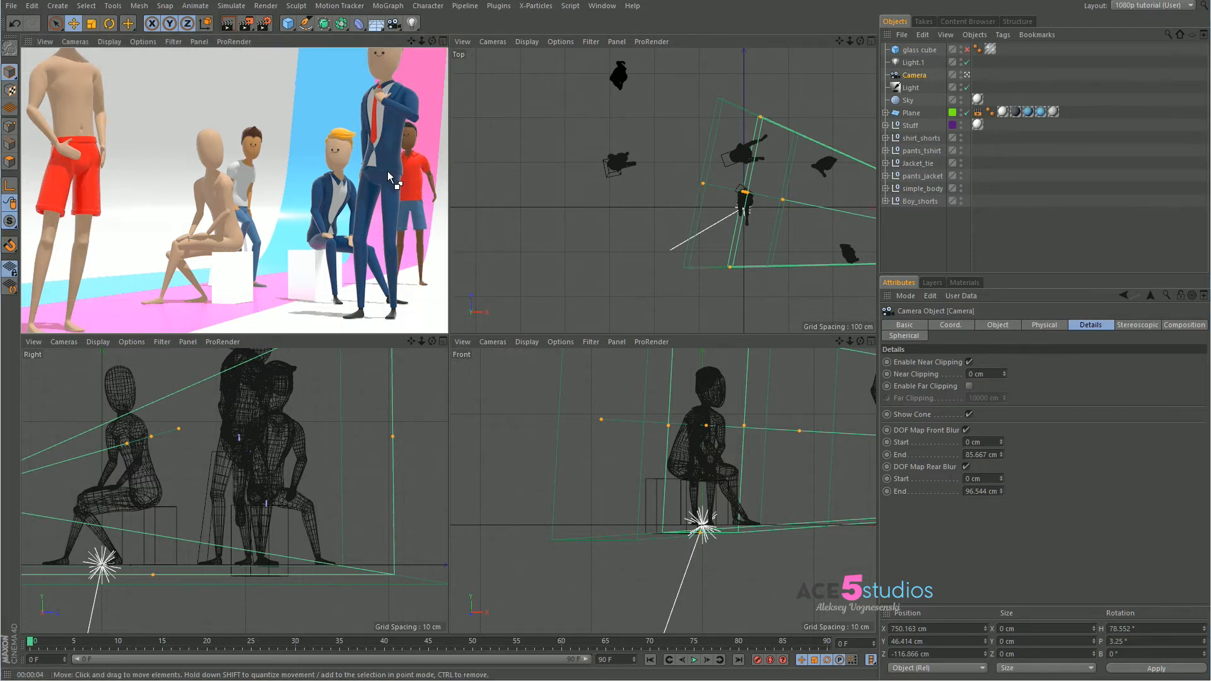
Add the Depth of Field effect to the render settings.
key(ctrl+b)
click(528, 275)
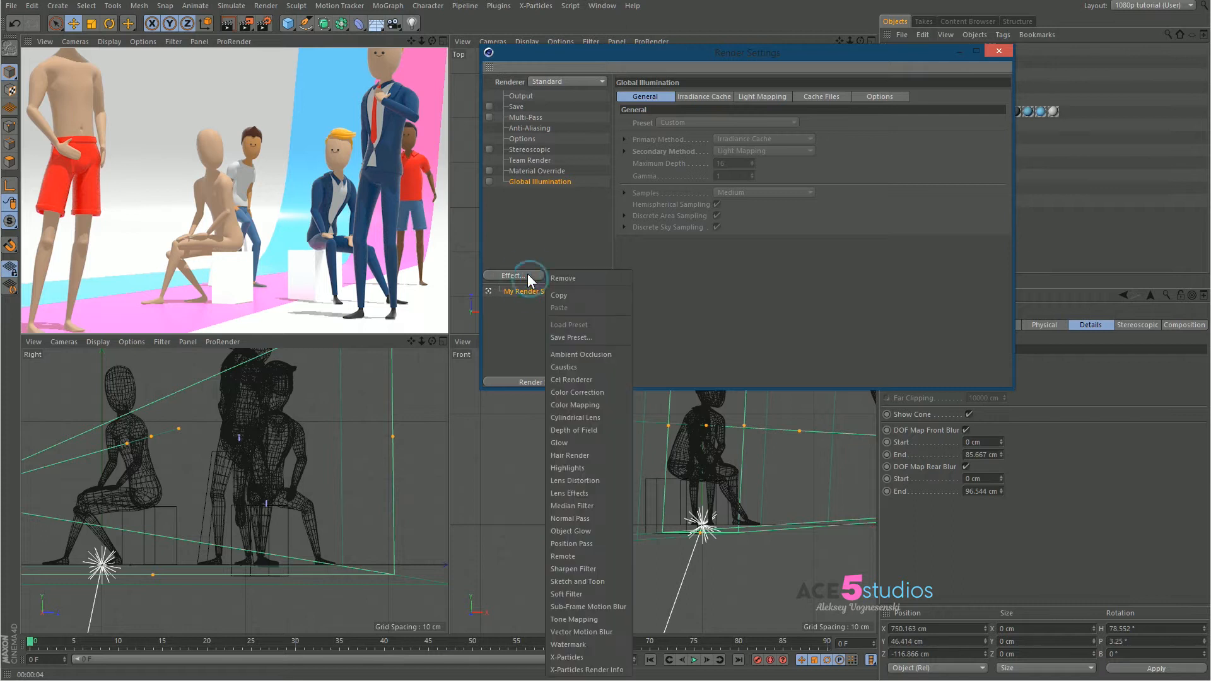
click(591, 426)
click(999, 50)
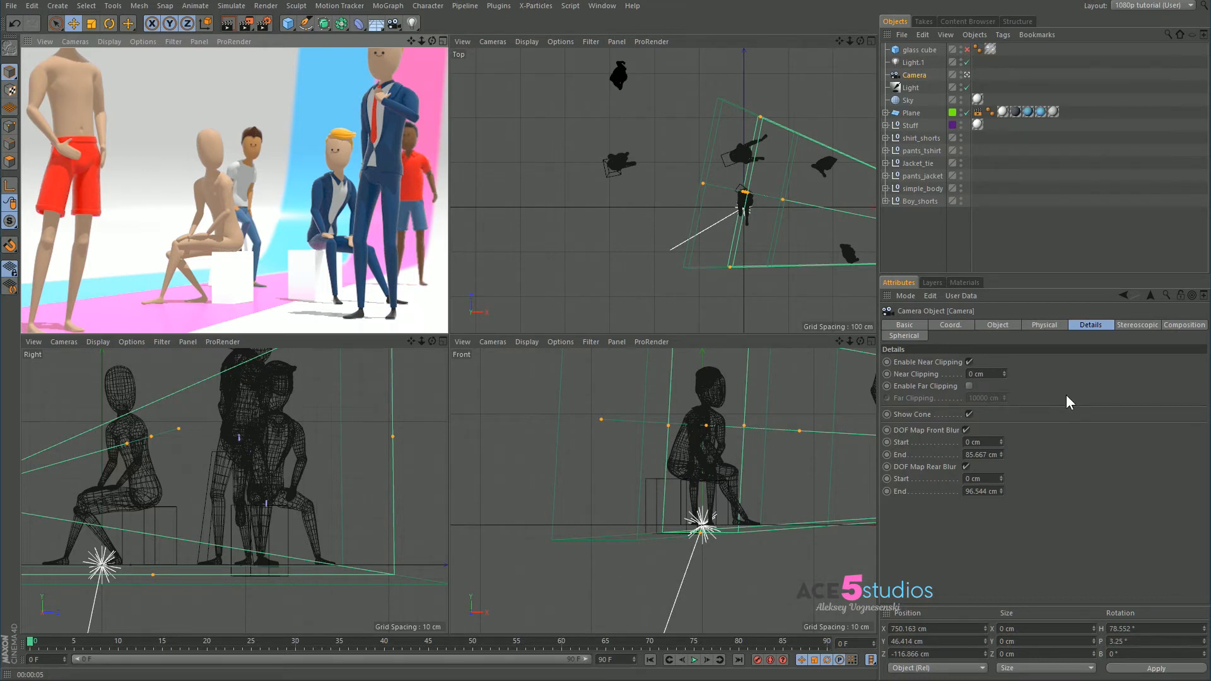
Set the Depth of Field effect's Blur Strength to 40% and render the perspective view.
key(ctrl+b)
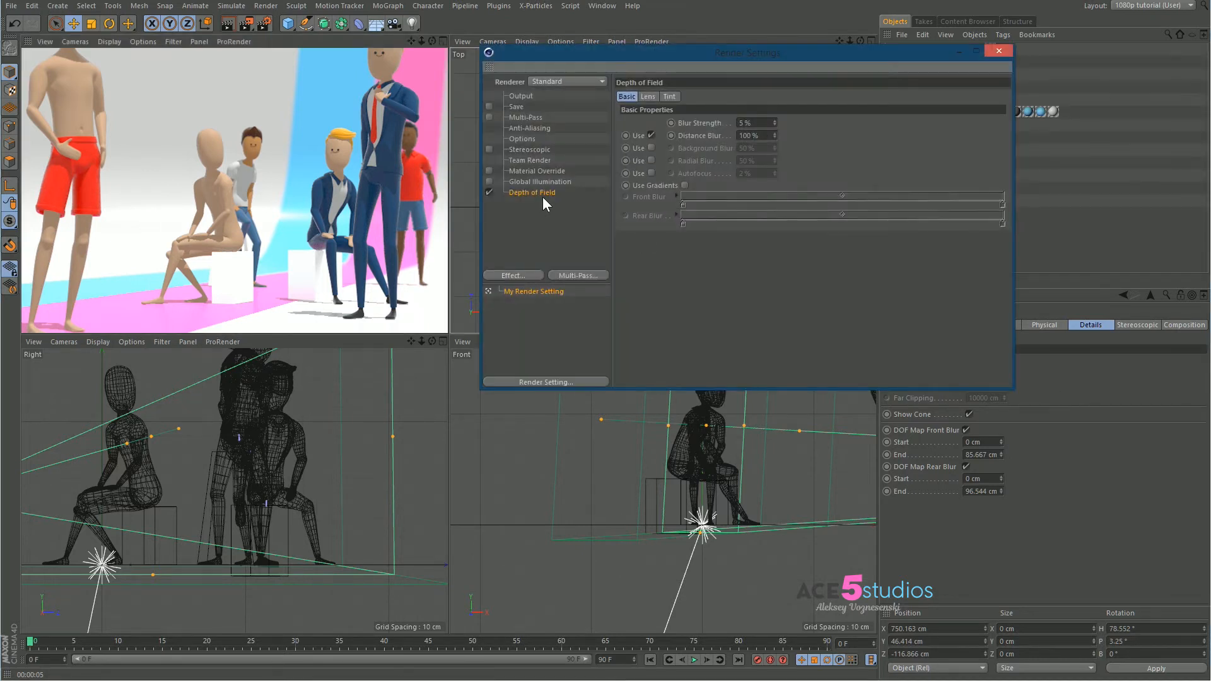
double_click(763, 123)
text(40)
key(Return)
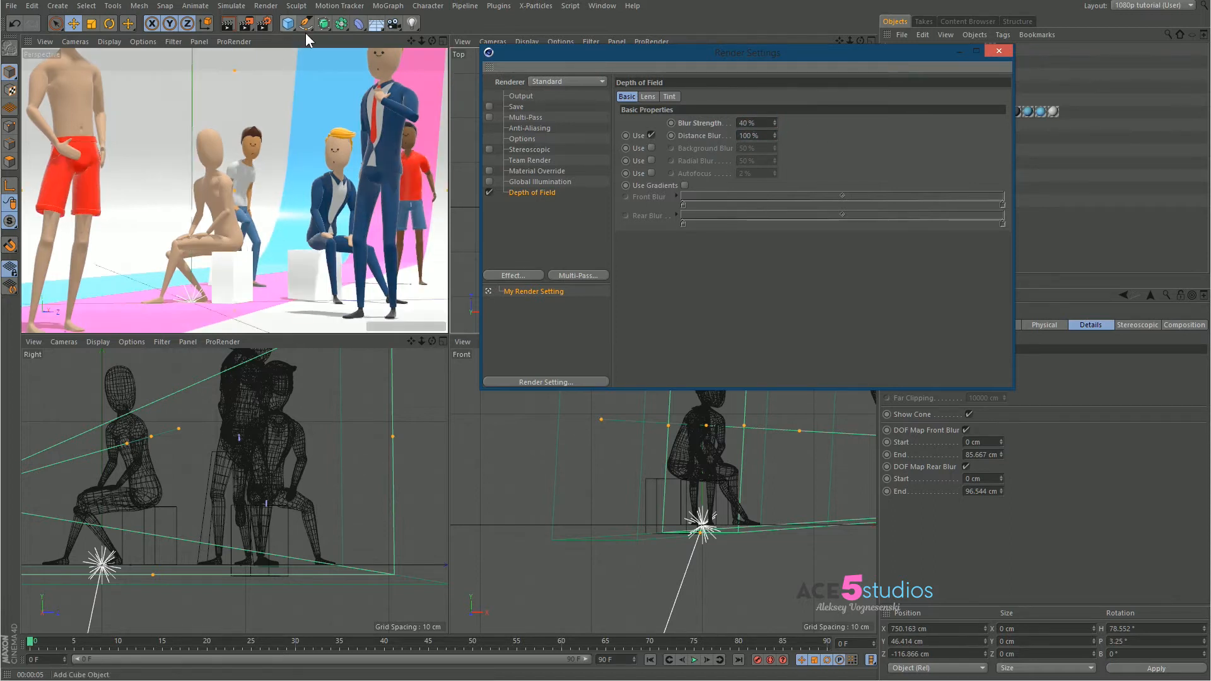
key(shift+r)
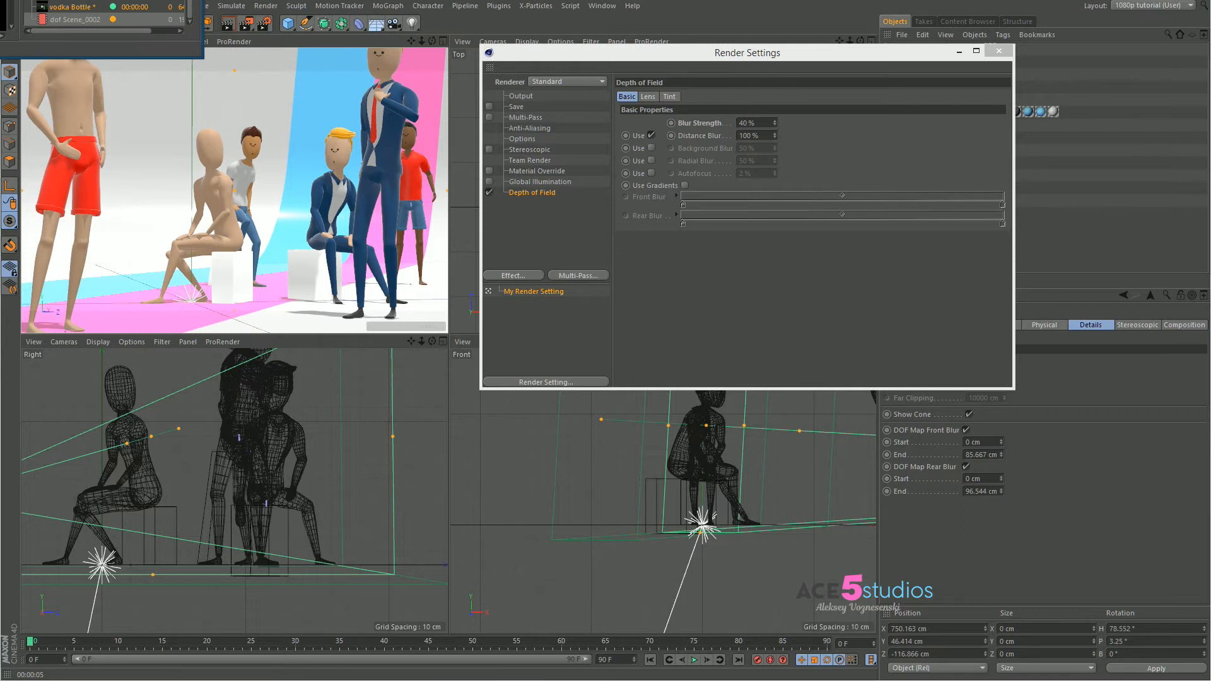
click(618, 203)
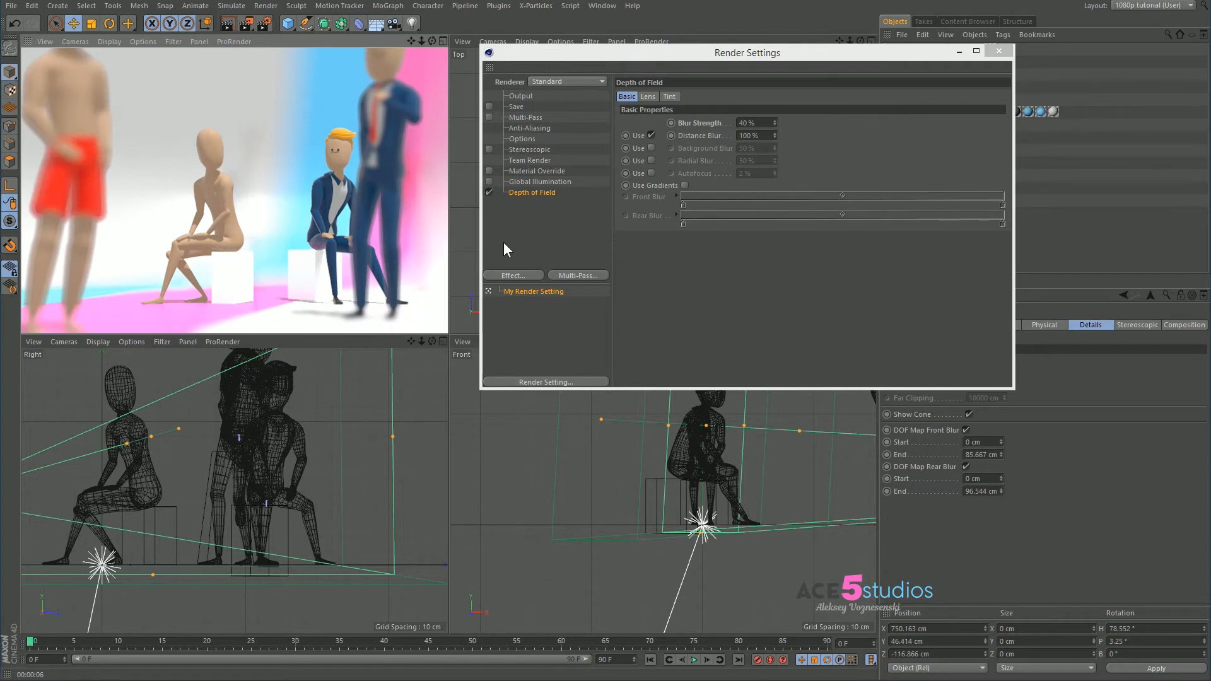
Reduce the Depth of Field effect's Blur Strength to 20% and render the perspective view again.
click(747, 123)
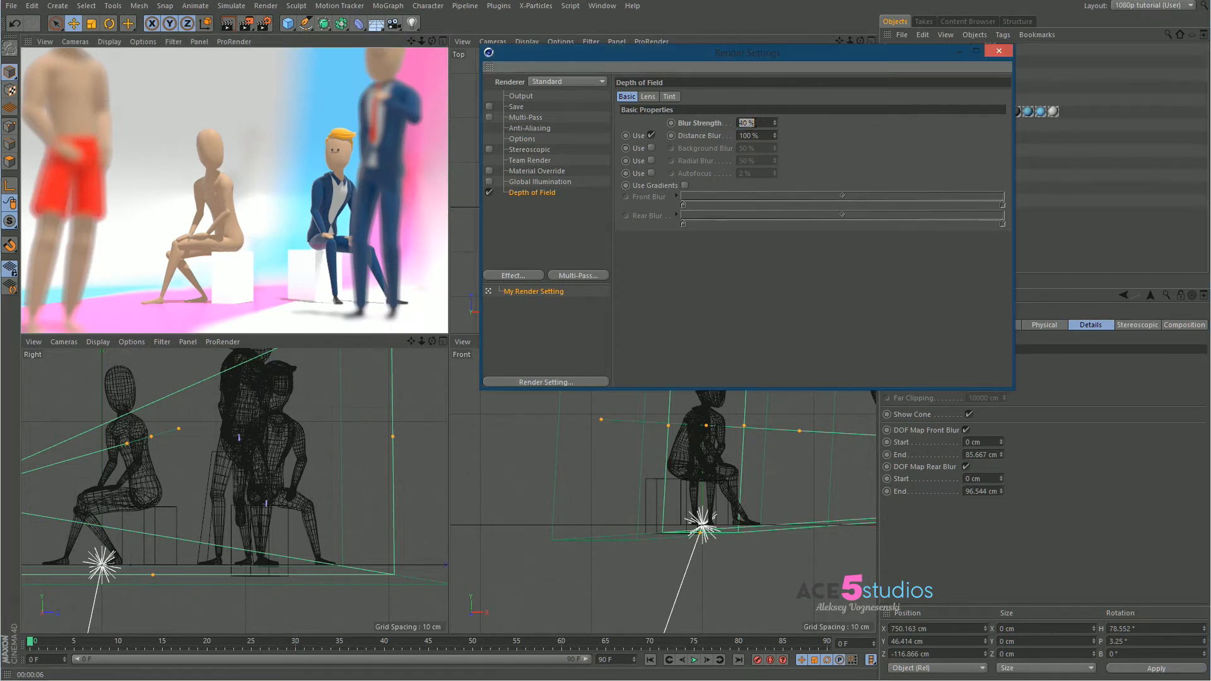
text(20)
key(Return)
key(ctrl+r)
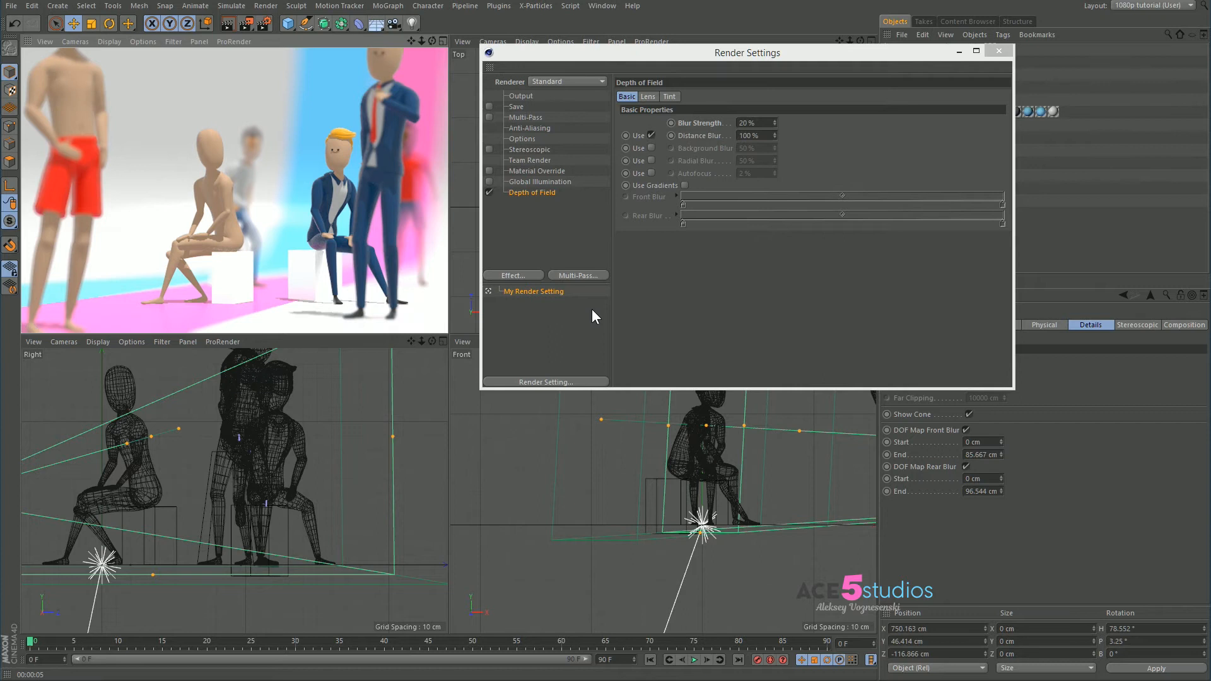
Move the camera's focus plane forward to the standing foreground figures and extend the rear blur range to the distant figure in the top view.
drag(751, 58, 837, 303)
drag(746, 192, 817, 205)
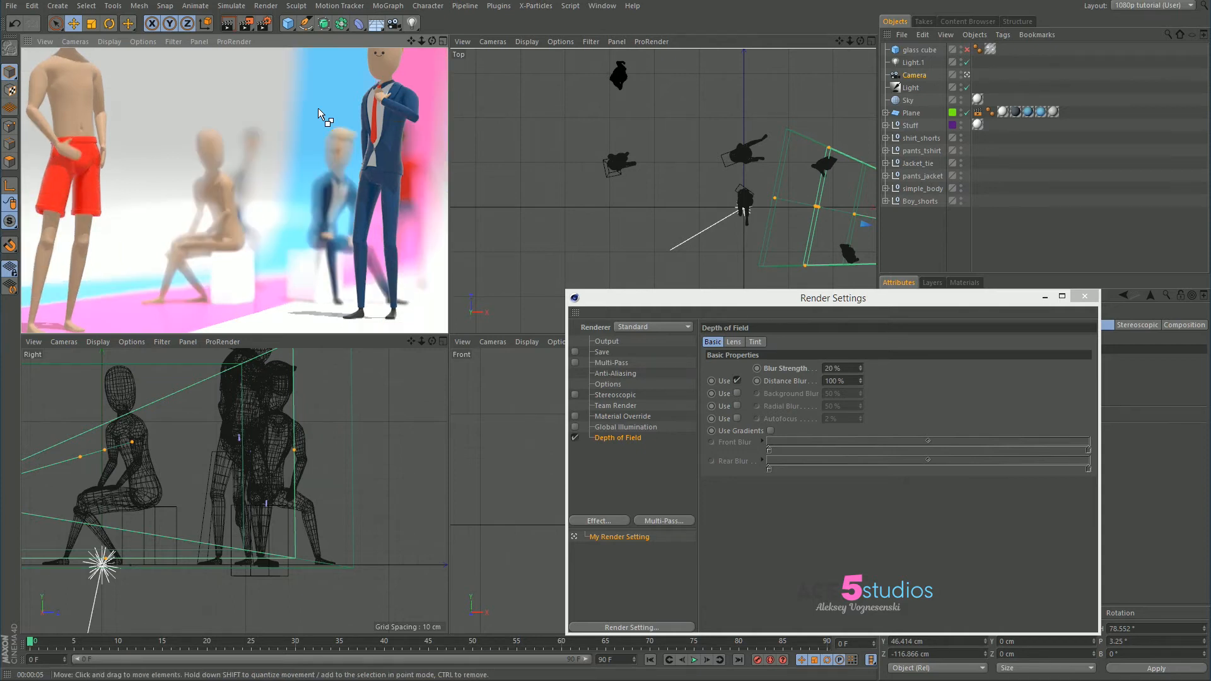
drag(774, 197, 609, 164)
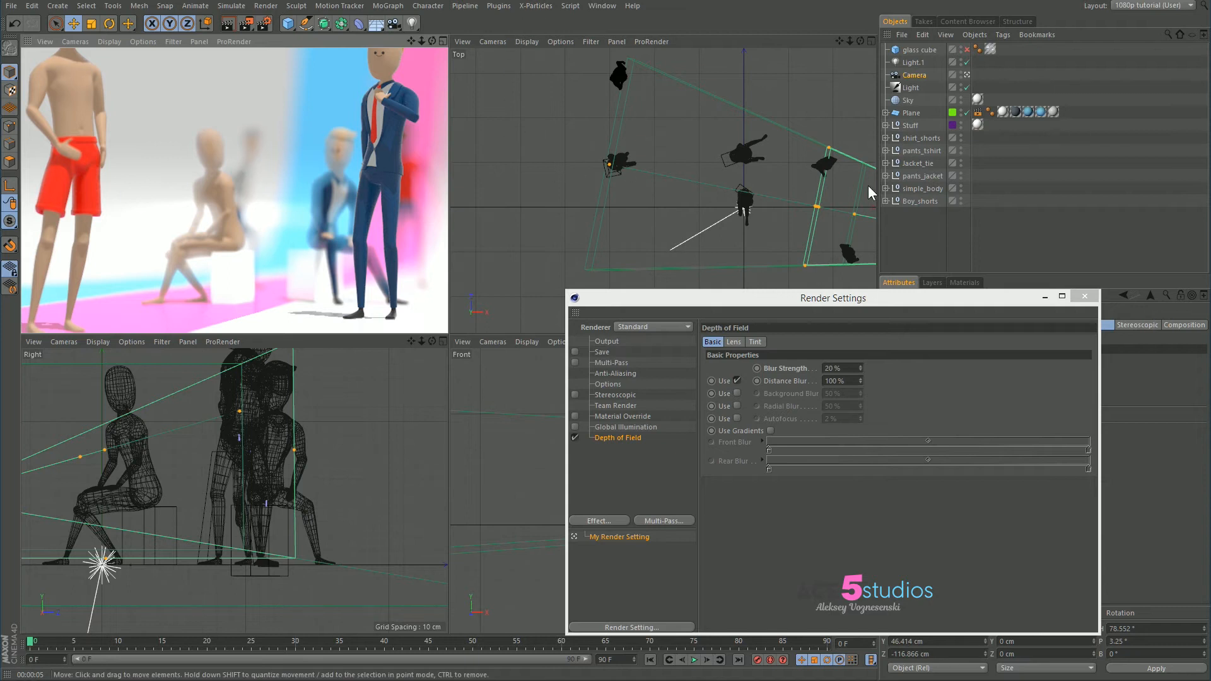
Return the camera's focus plane to the seated figures and shorten the rear blur range to about 136 cm.
drag(817, 206, 739, 190)
drag(532, 149, 675, 179)
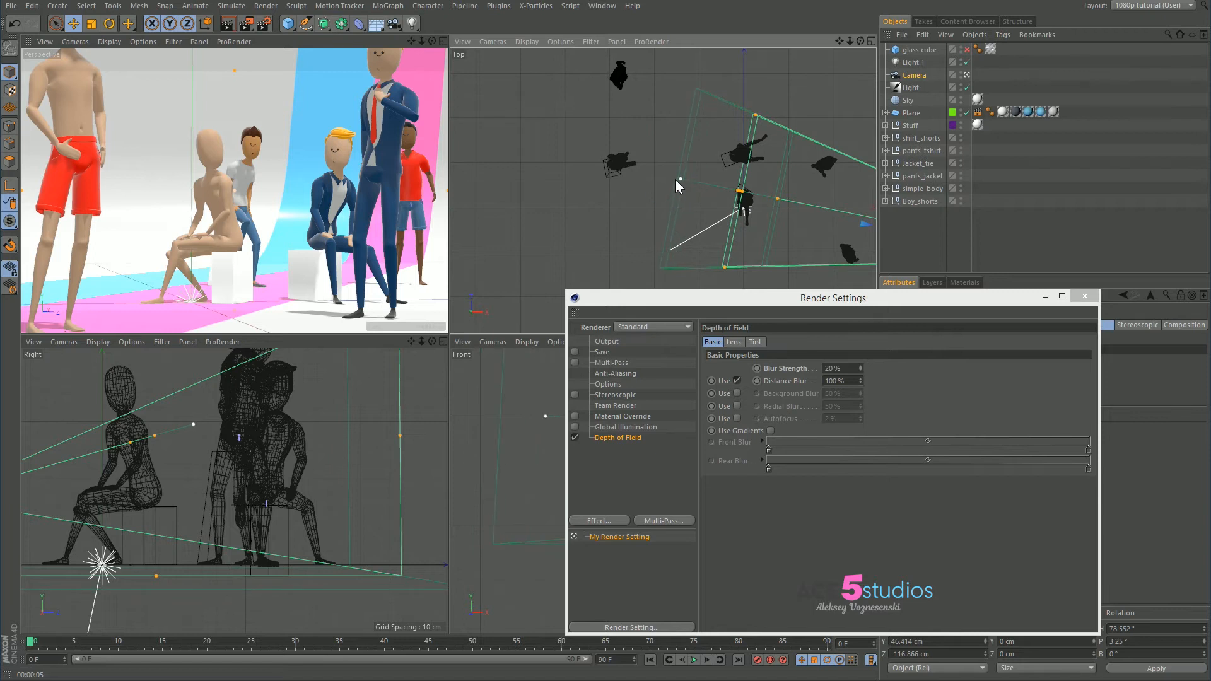
Enable the glass cube and compare renders with the camera focused on the glass and on the seated figures.
click(967, 49)
drag(739, 191, 813, 208)
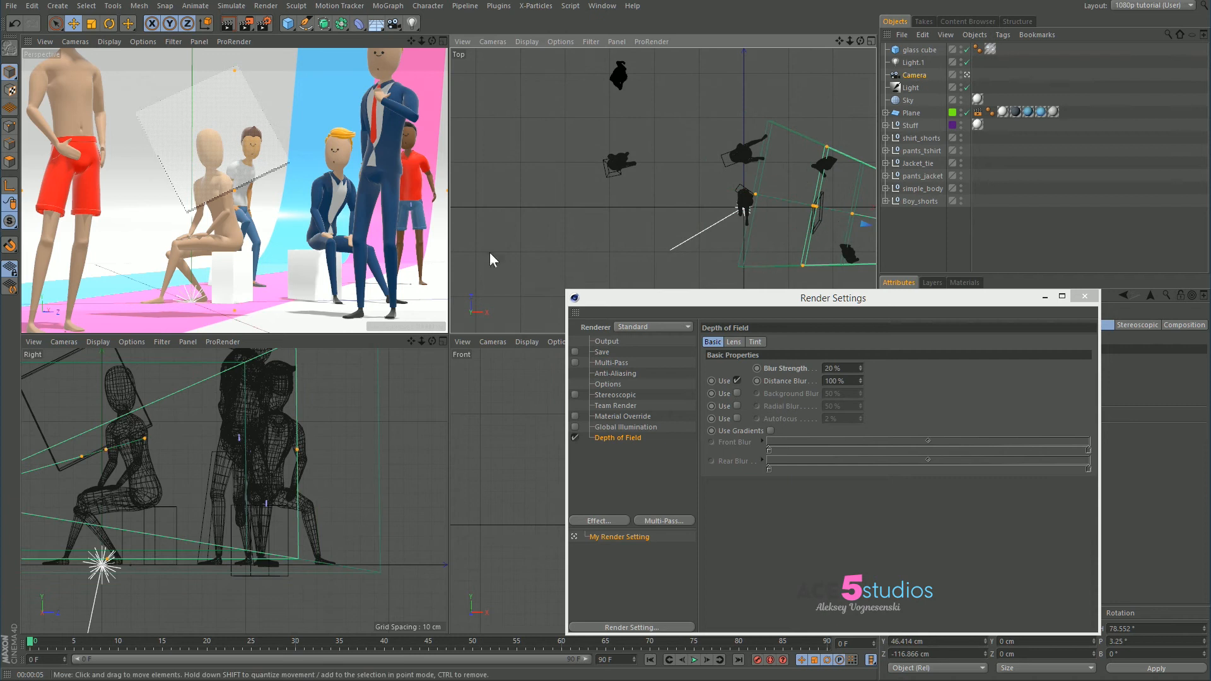
key(ctrl+r)
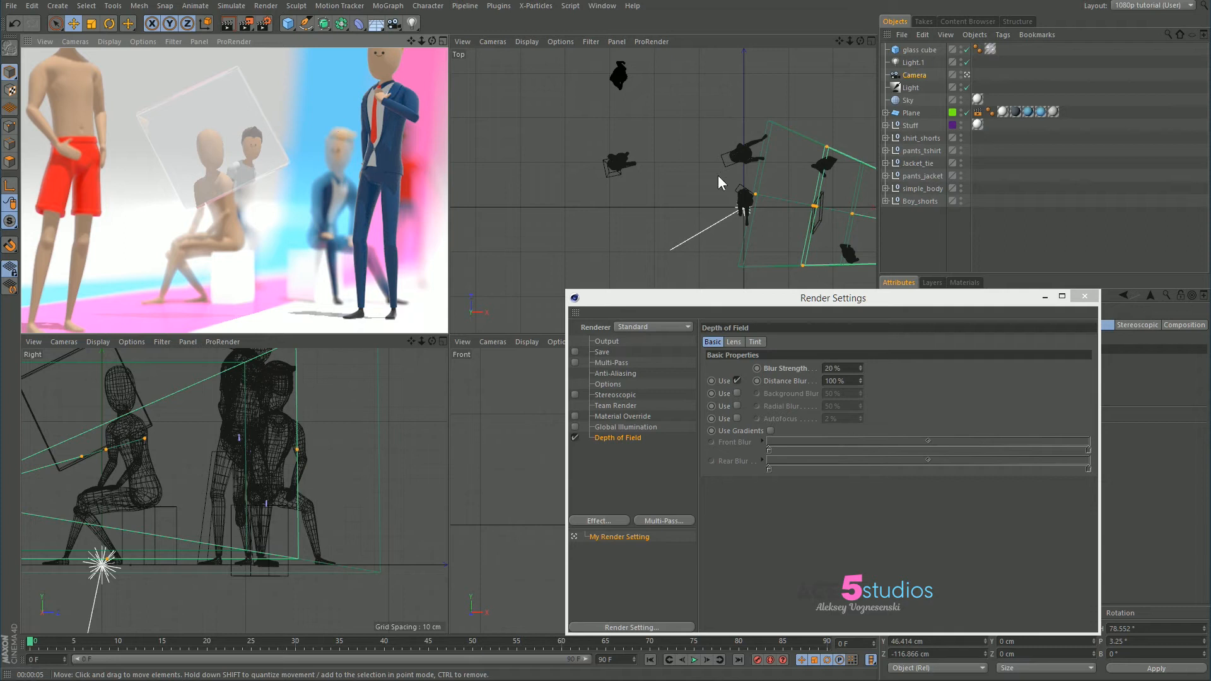
drag(812, 205, 746, 197)
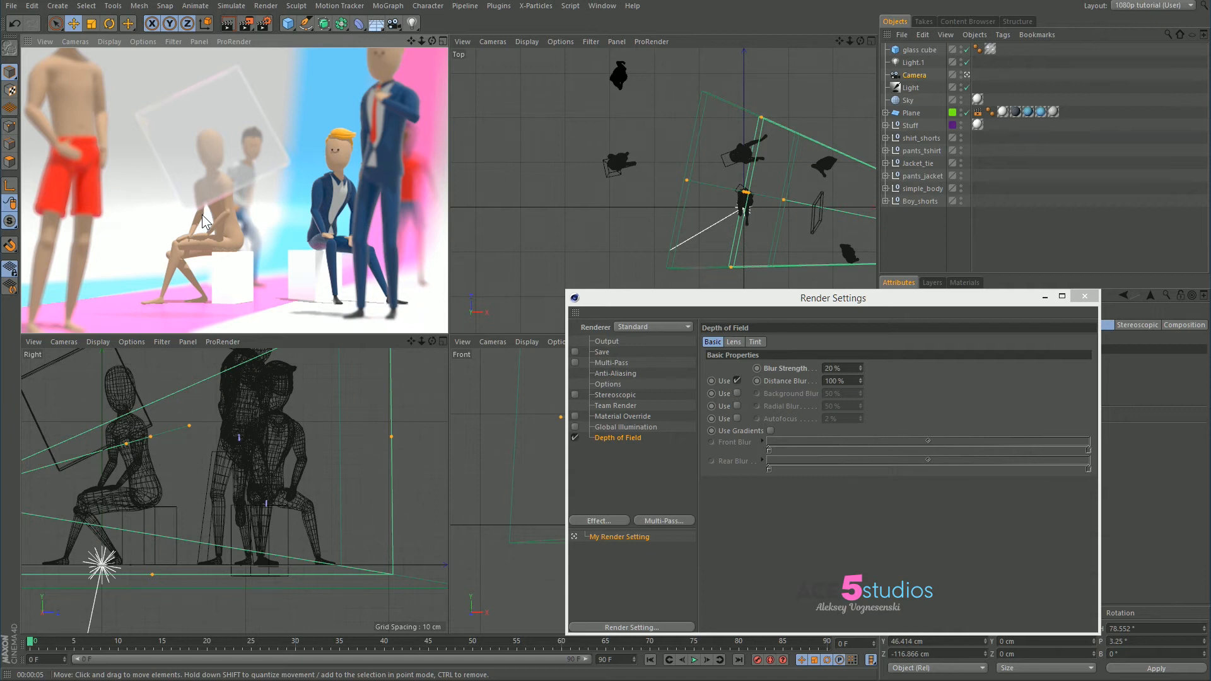
Switch the renderer to Physical and enable its Depth Of Field option.
click(650, 326)
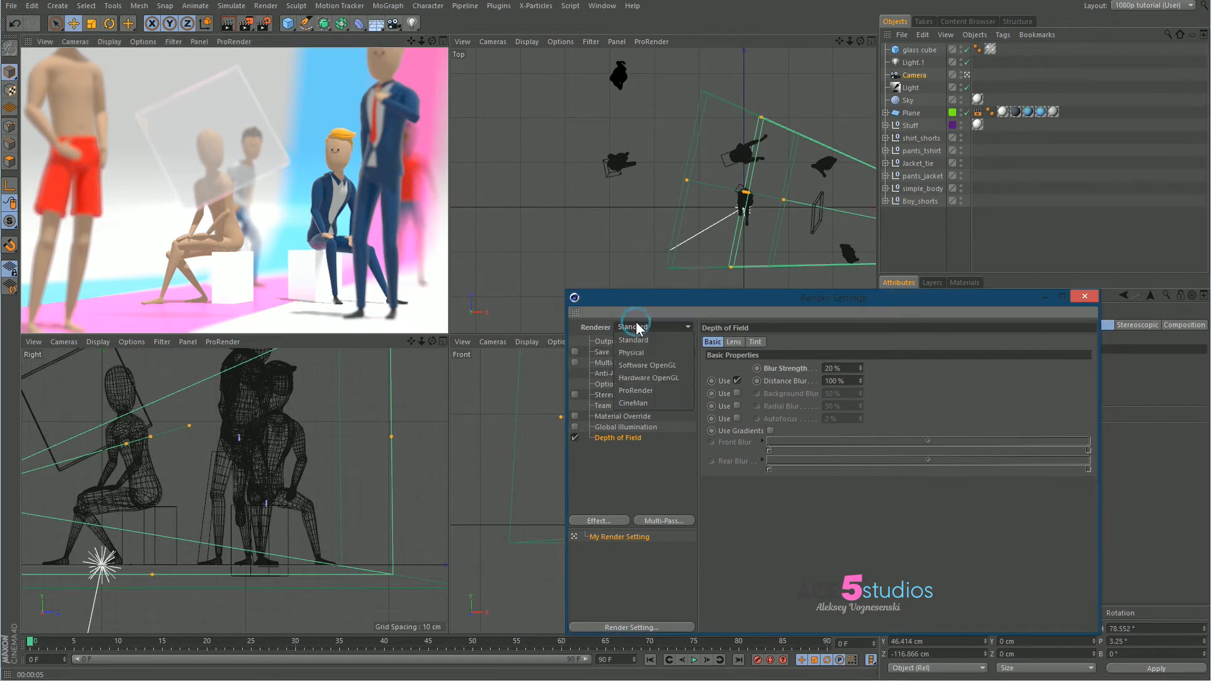
click(658, 352)
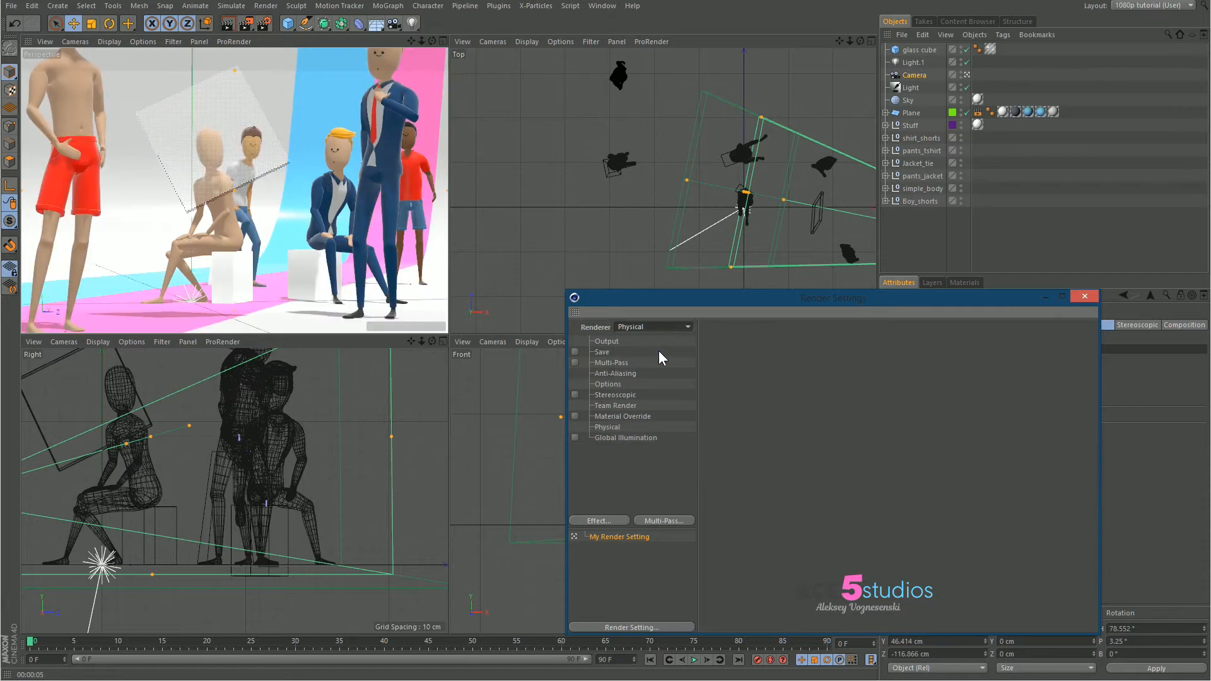
click(609, 428)
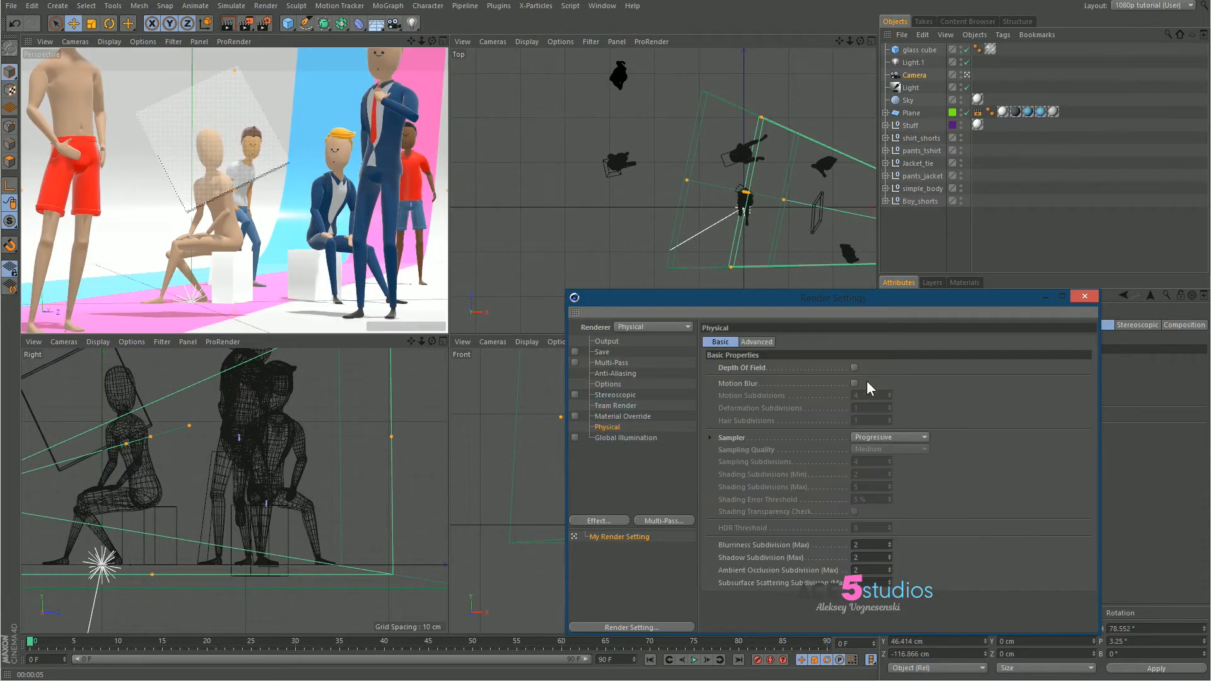
click(853, 367)
Disable the camera's DOF Map Front Blur and Rear Blur and show its physical renderer properties.
drag(963, 294, 740, 293)
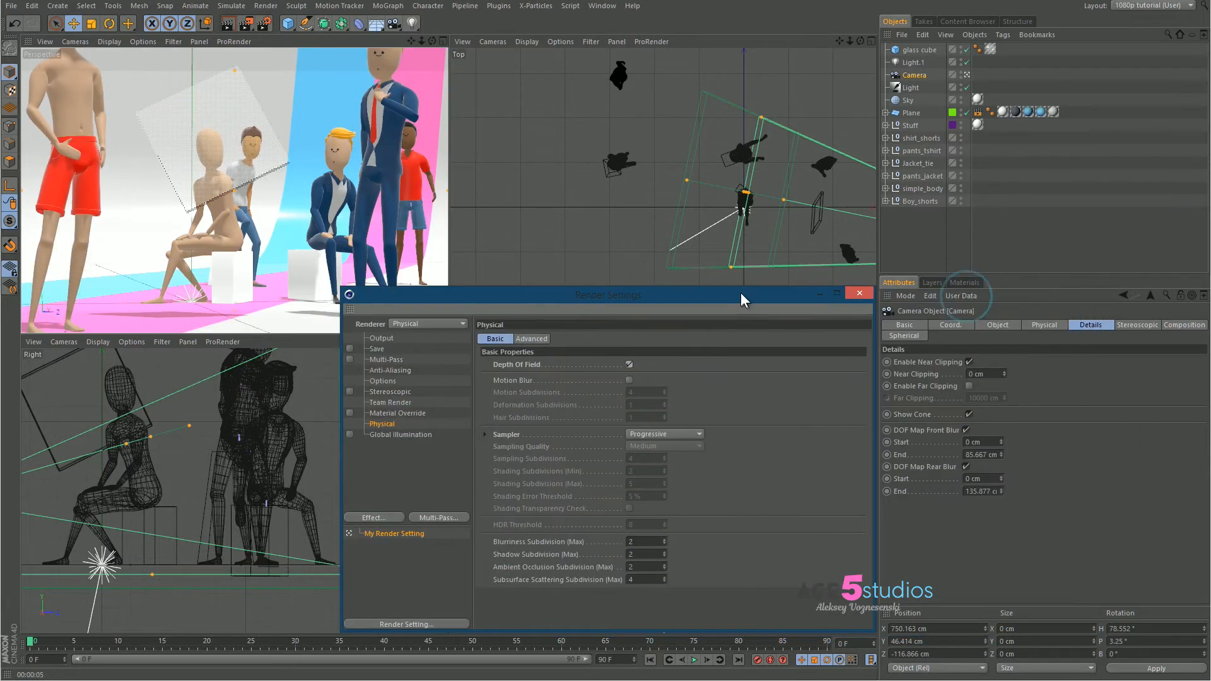
click(966, 429)
click(967, 466)
click(1033, 326)
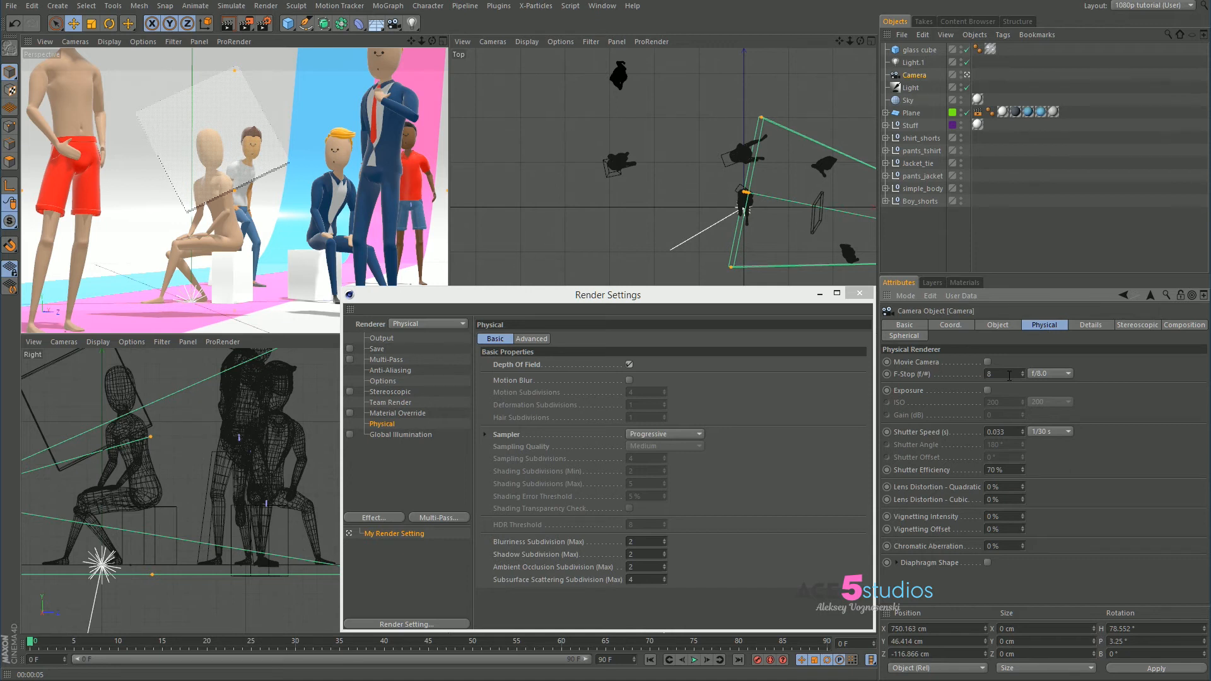
Keep the Physical renderer's sampler on Progressive and render the perspective view.
click(658, 435)
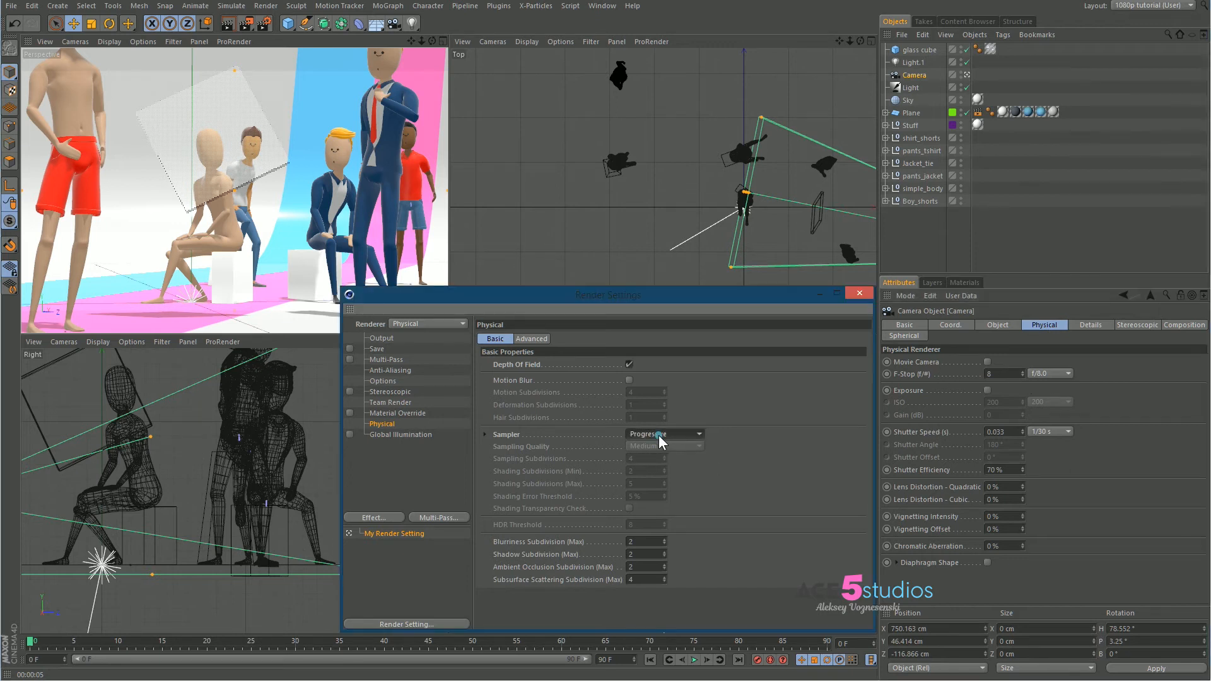
click(677, 434)
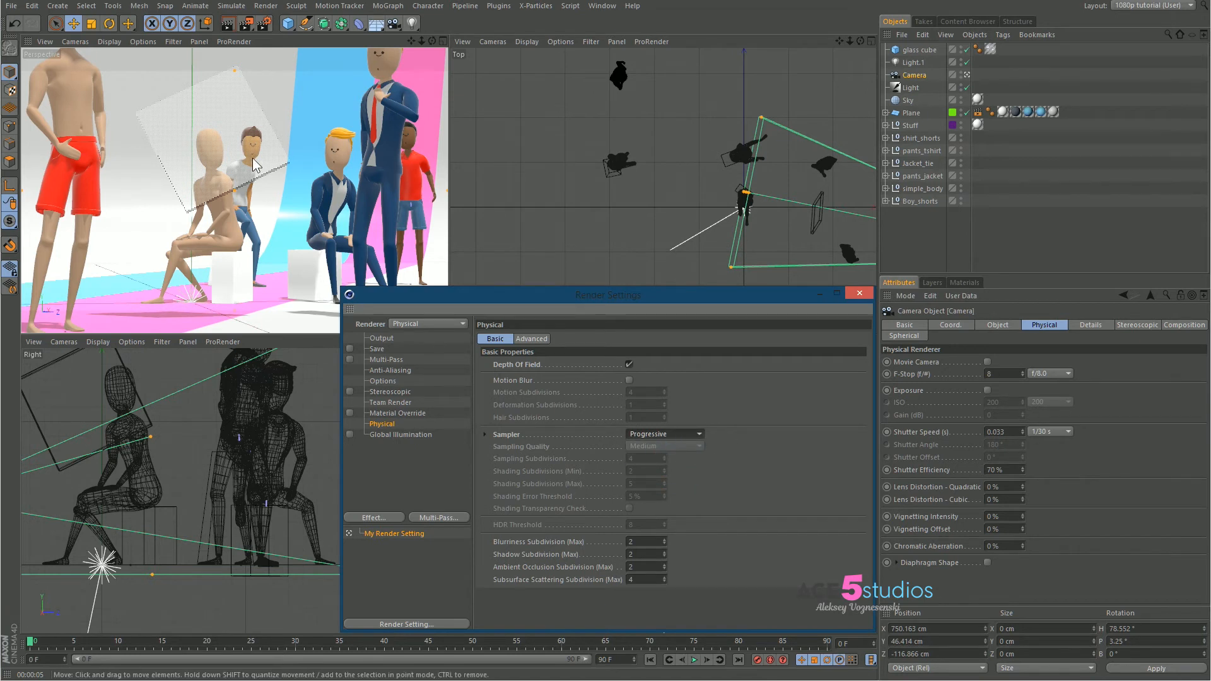
click(278, 41)
key(ctrl+r)
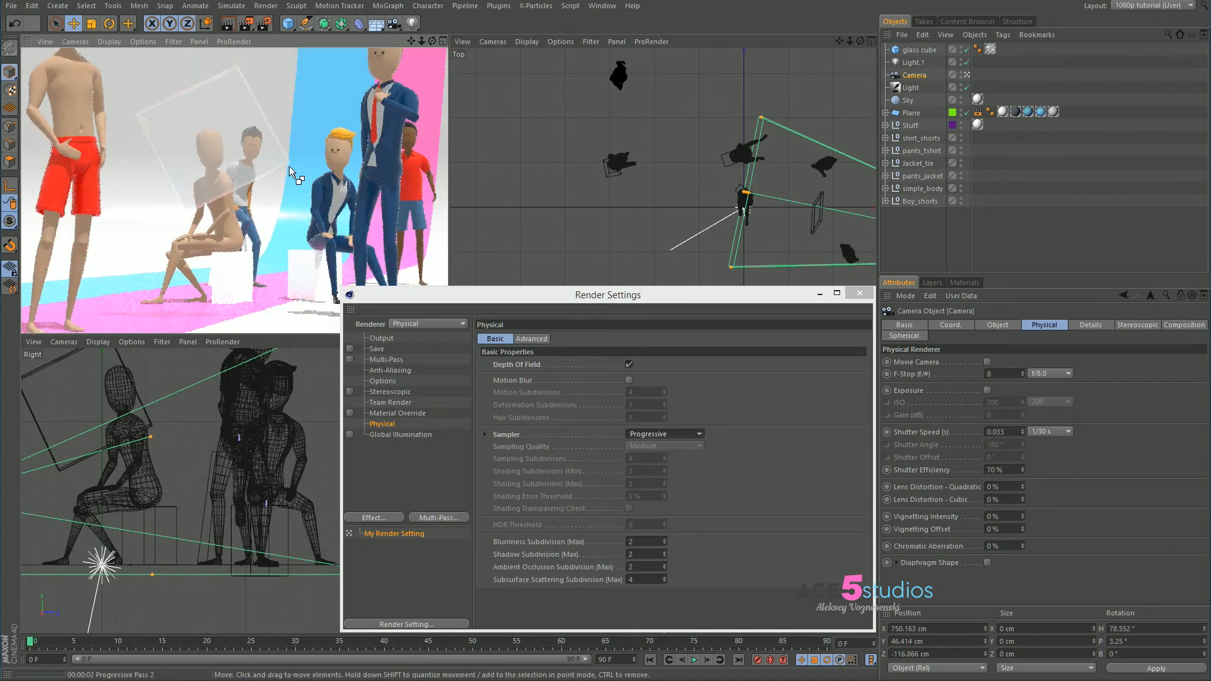
Lower the camera's F-Stop to 1 and finally to 0.5, rendering the perspective view at each value.
click(1003, 373)
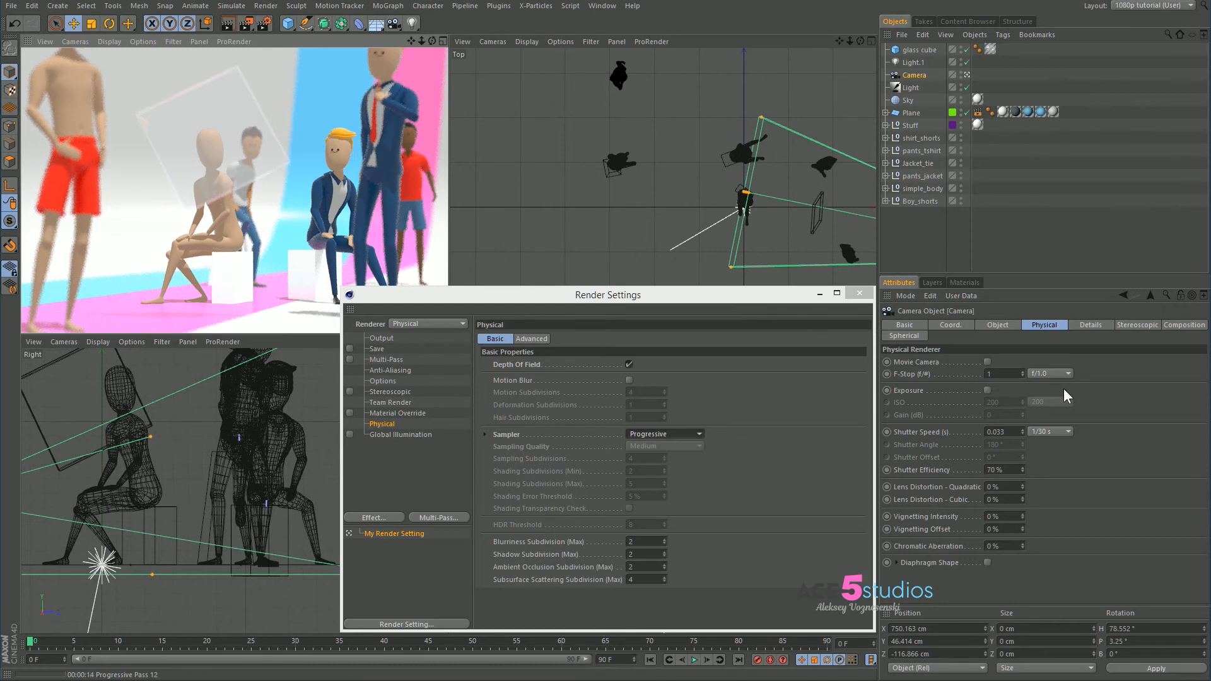
click(997, 325)
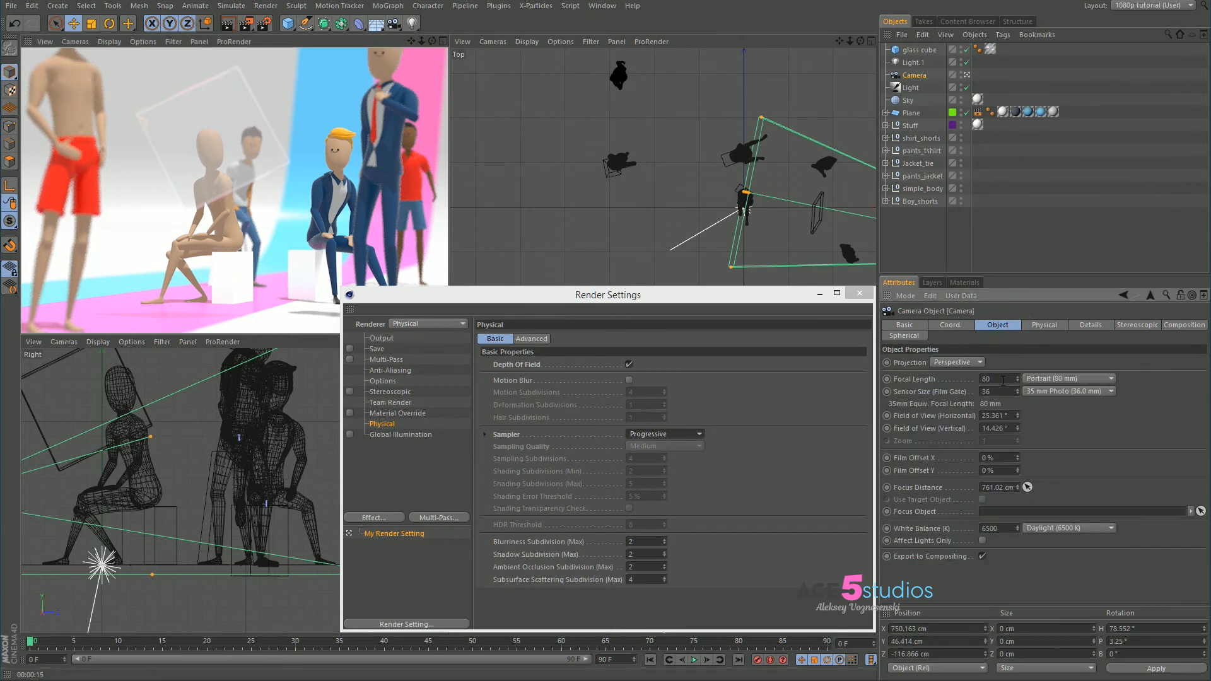
click(1043, 325)
double_click(1002, 374)
text(0.5)
key(Return)
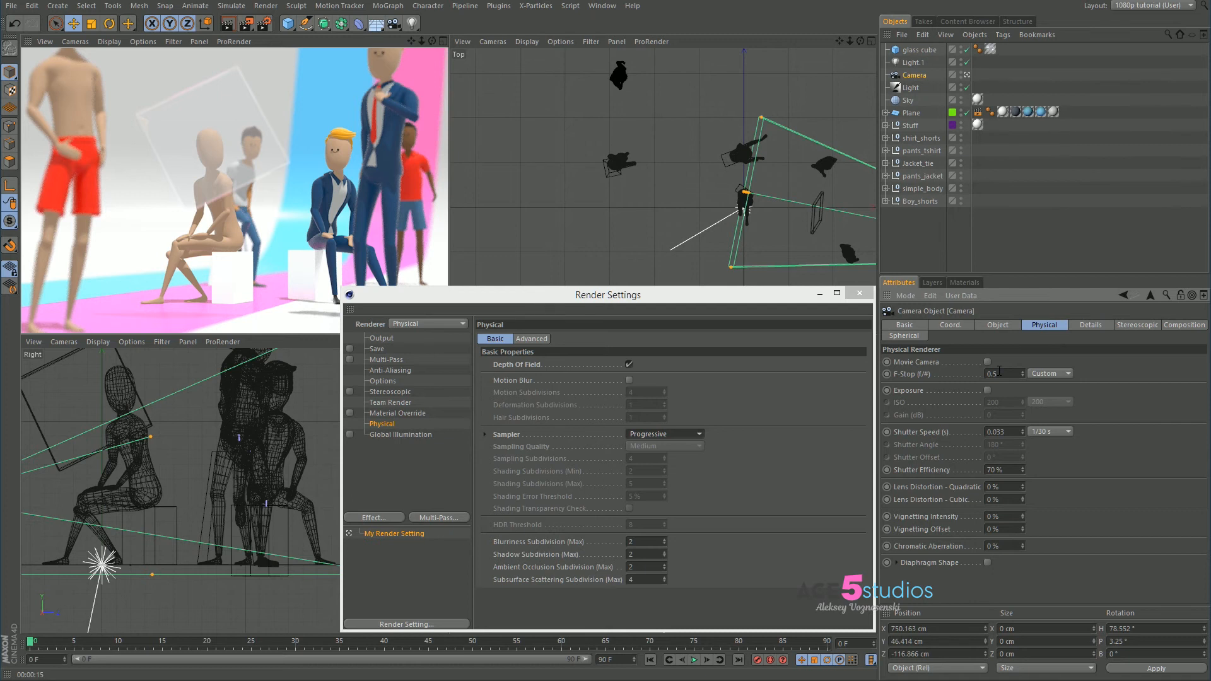
key(ctrl+r)
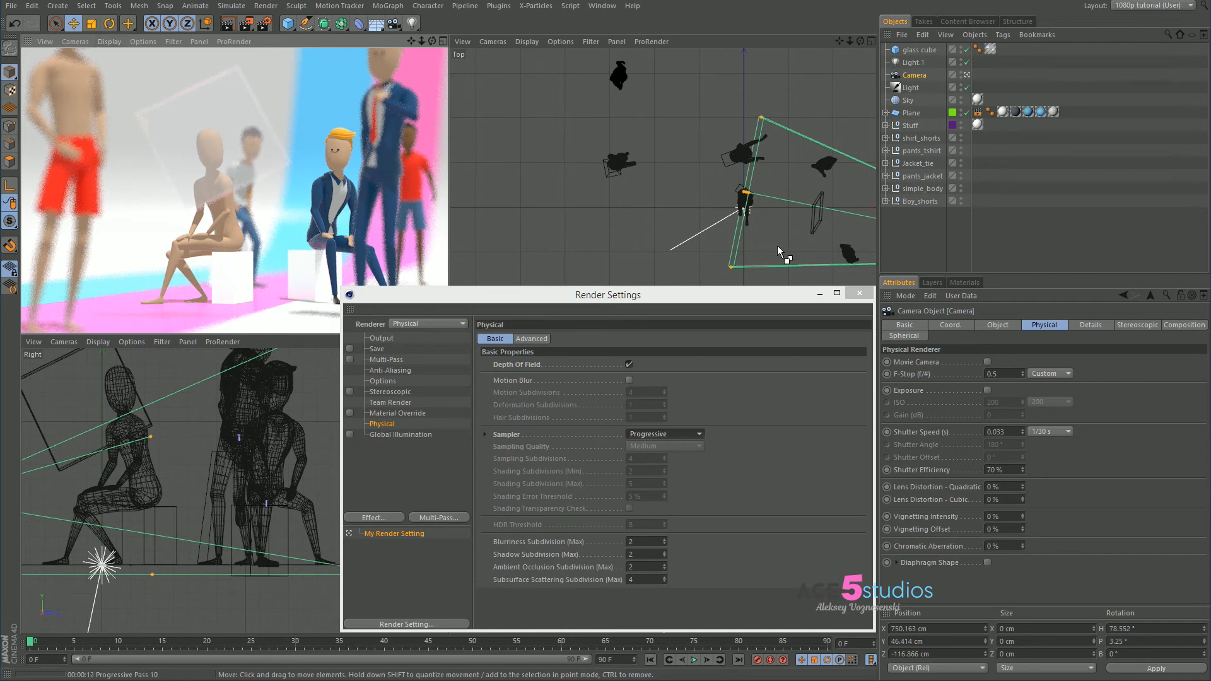
Move the camera's focus plane forward to the glass cube, and select the glass cube.
drag(758, 199, 815, 217)
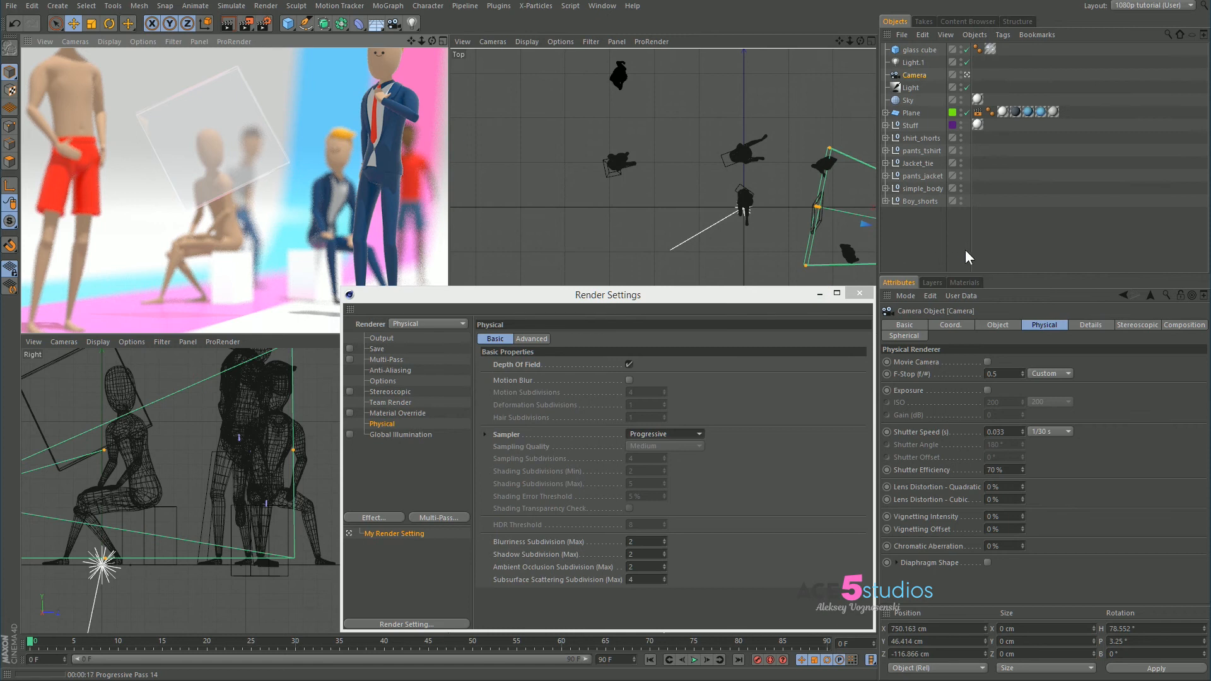
click(944, 249)
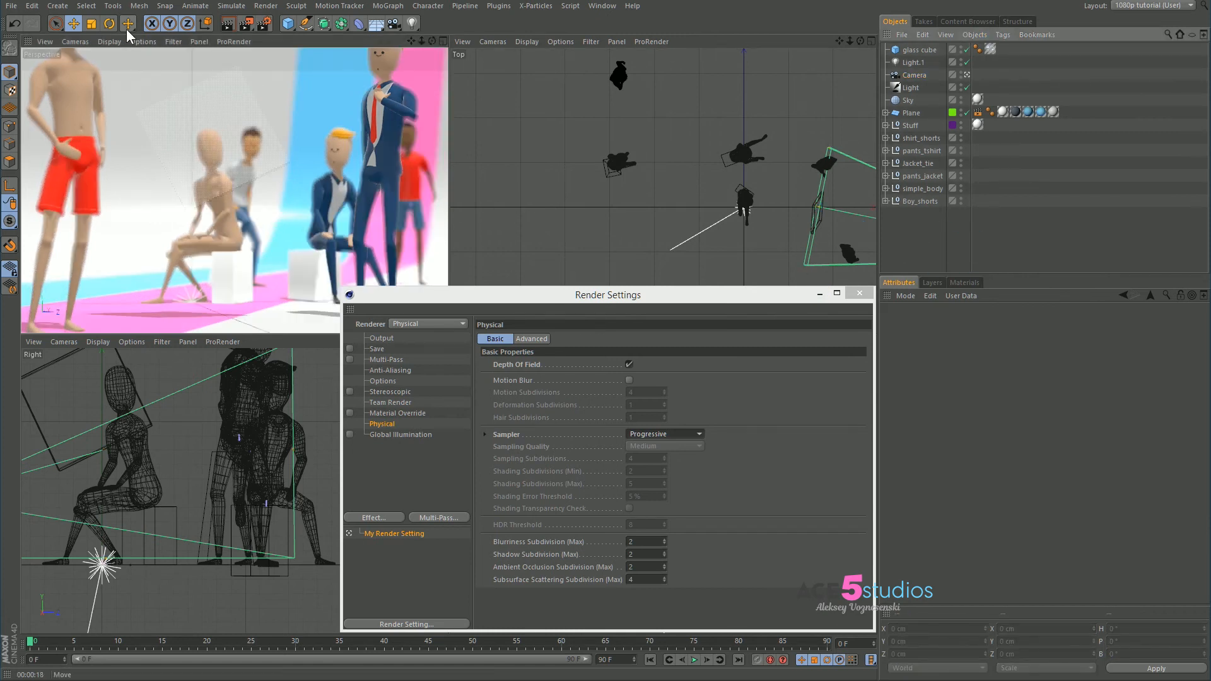
click(284, 153)
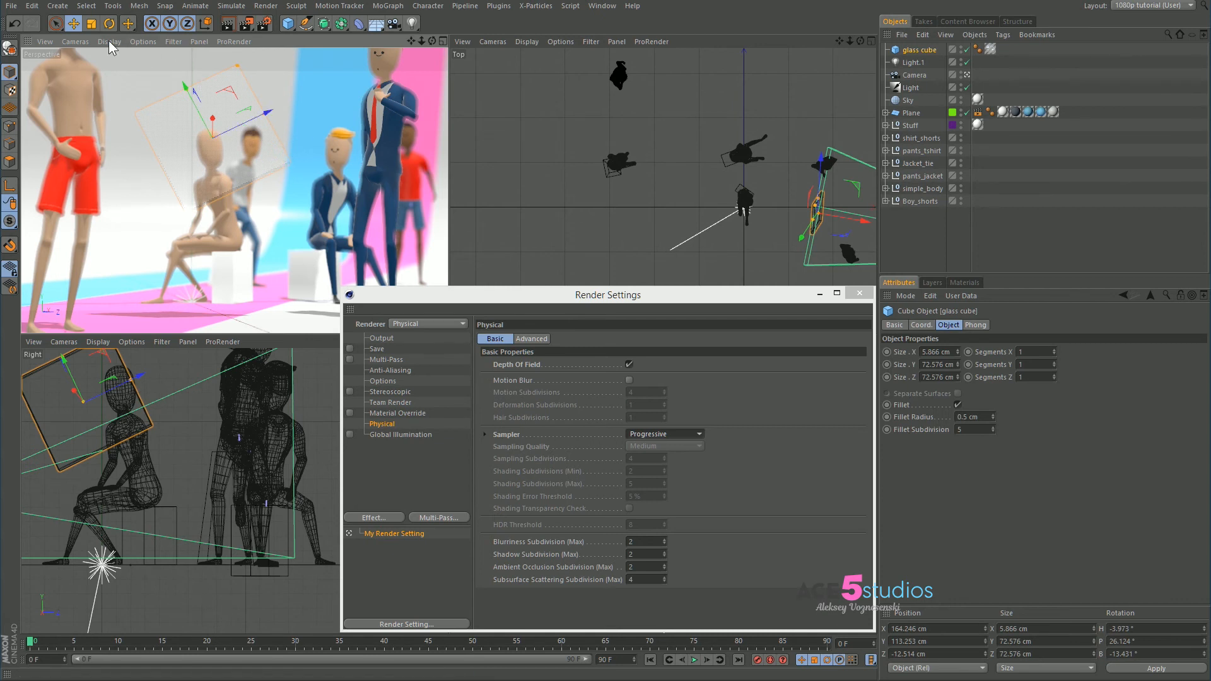
Toggle the perspective view's Depth of Field display option off and back on to compare the preview.
click(134, 41)
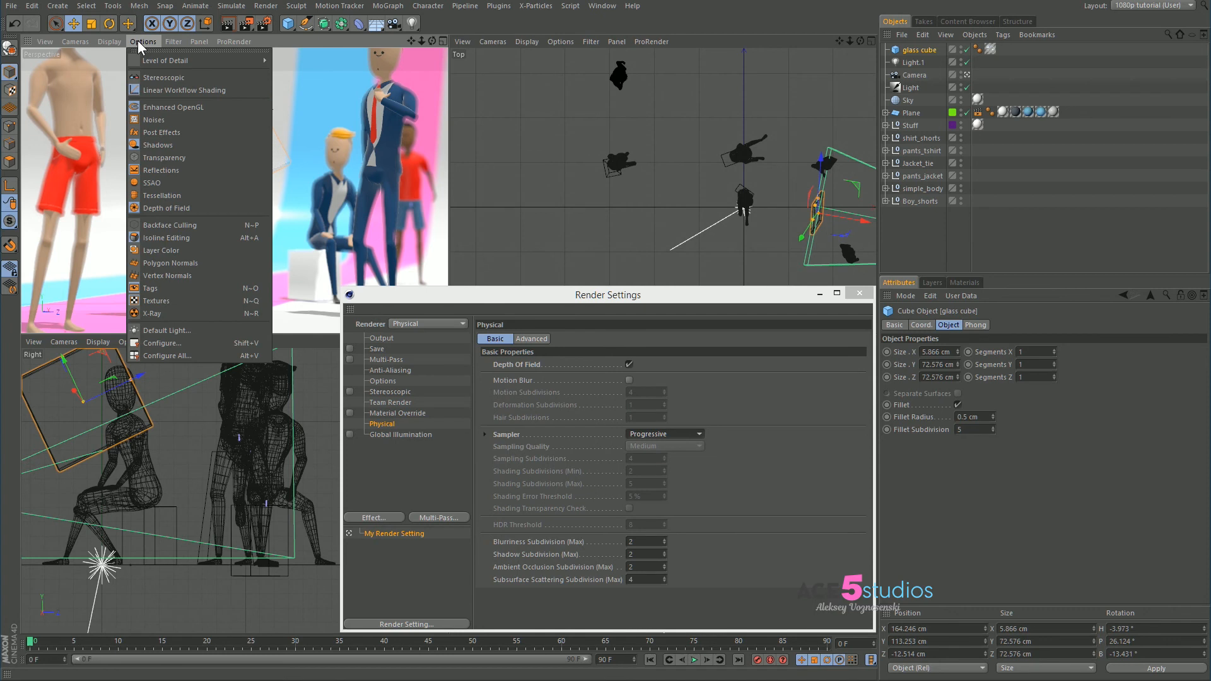
click(146, 51)
drag(157, 42, 89, 68)
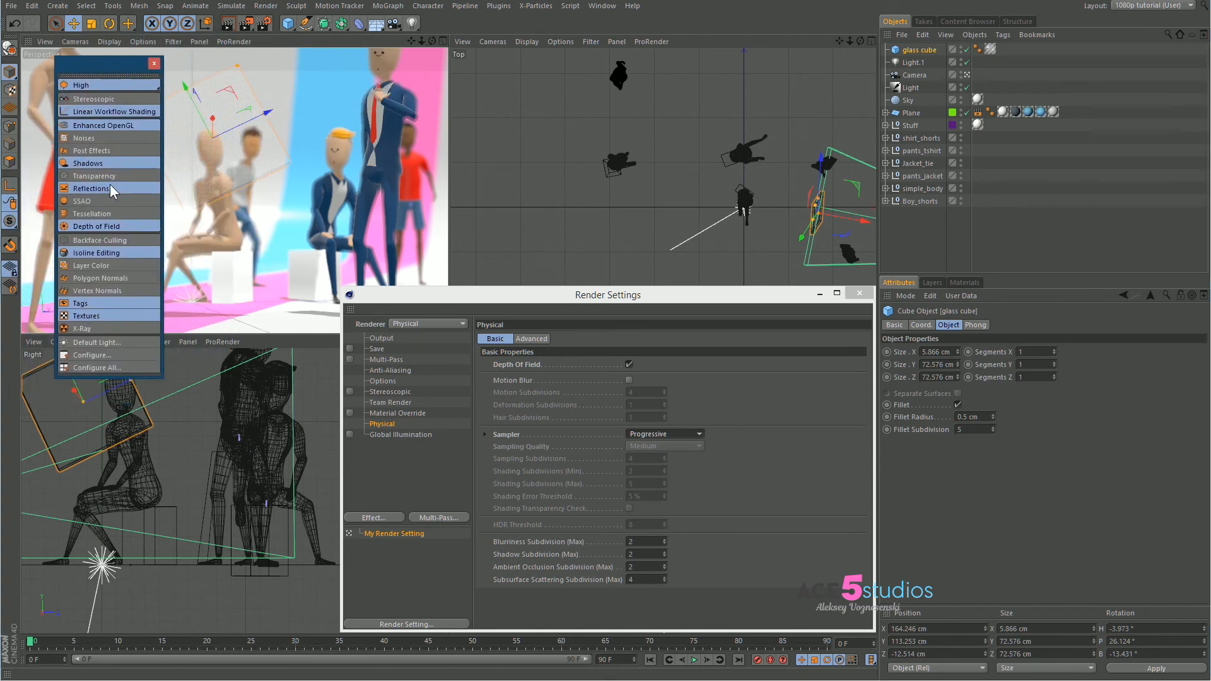
click(104, 225)
click(104, 226)
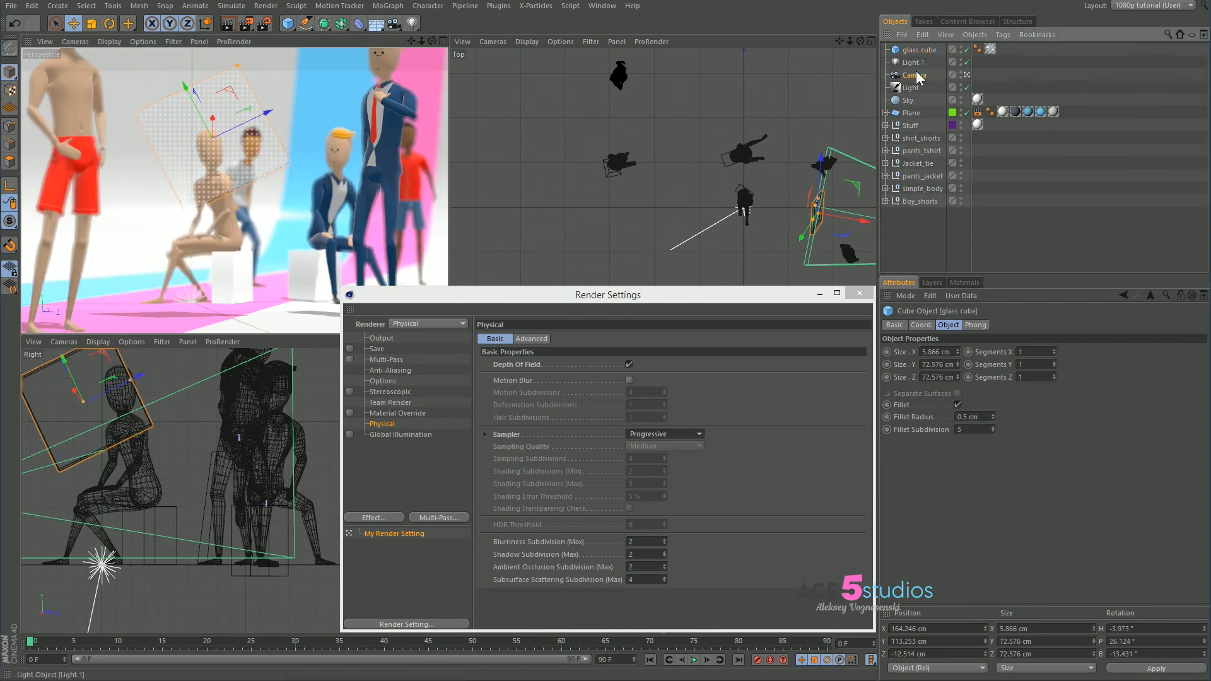
Set the camera's F-Stop to 0.1 and shift its focus plane behind the glass cube and back to just in front of it.
click(914, 75)
mouse_move(815, 206)
mouse_down()
mouse_move(617, 175)
mouse_move(840, 217)
mouse_move(813, 213)
mouse_up()
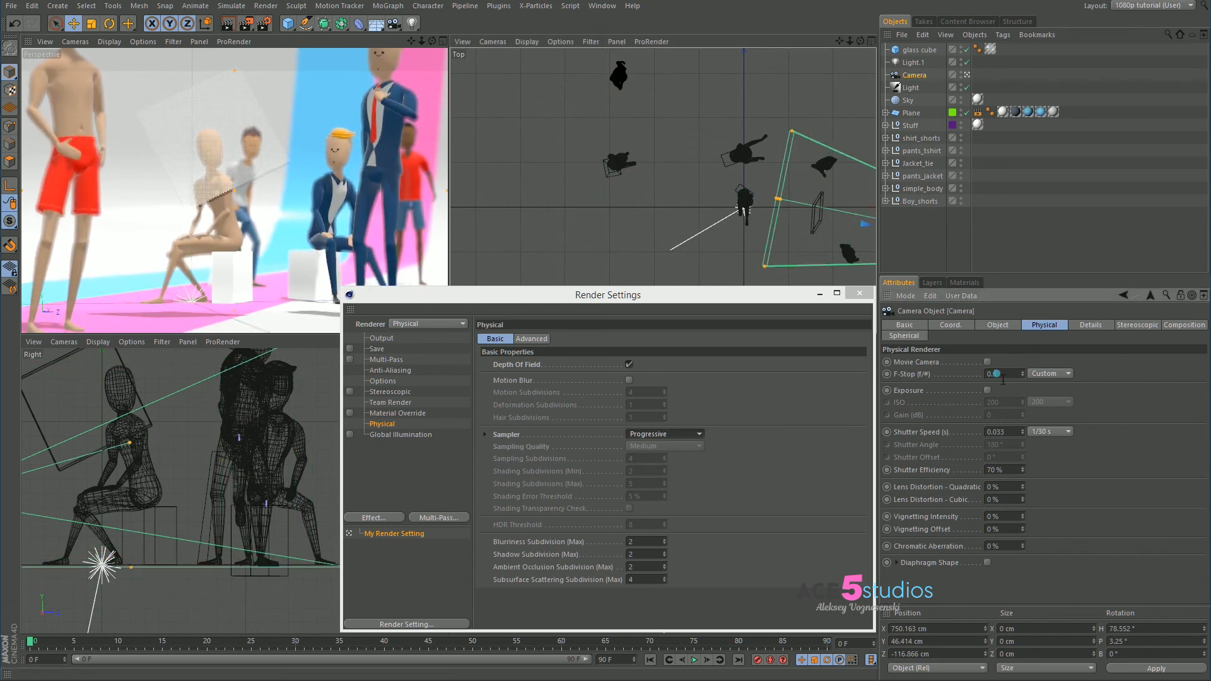
text(0.1)
key(Return)
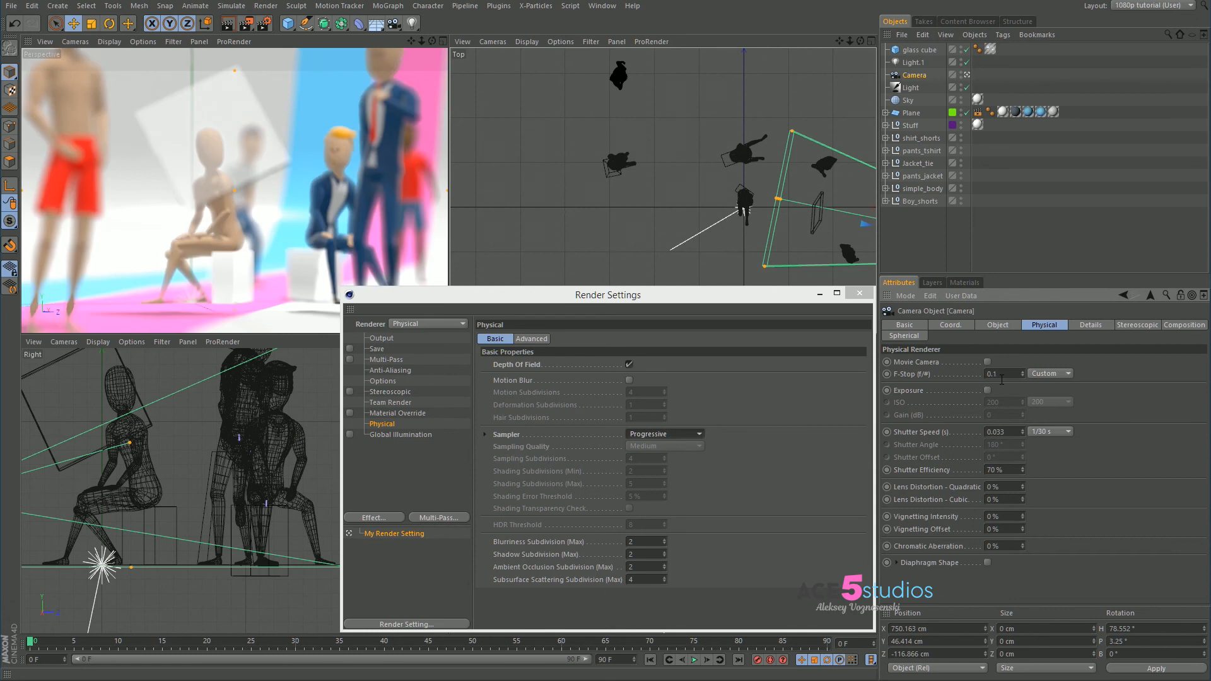
drag(780, 202, 823, 218)
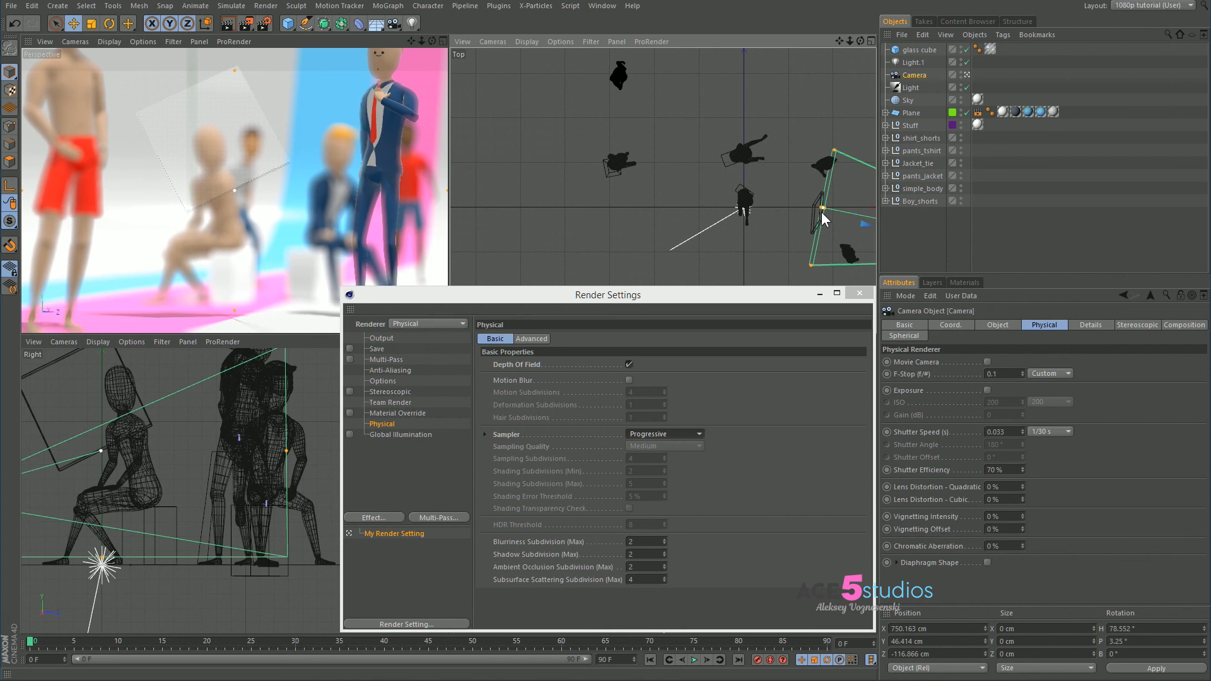